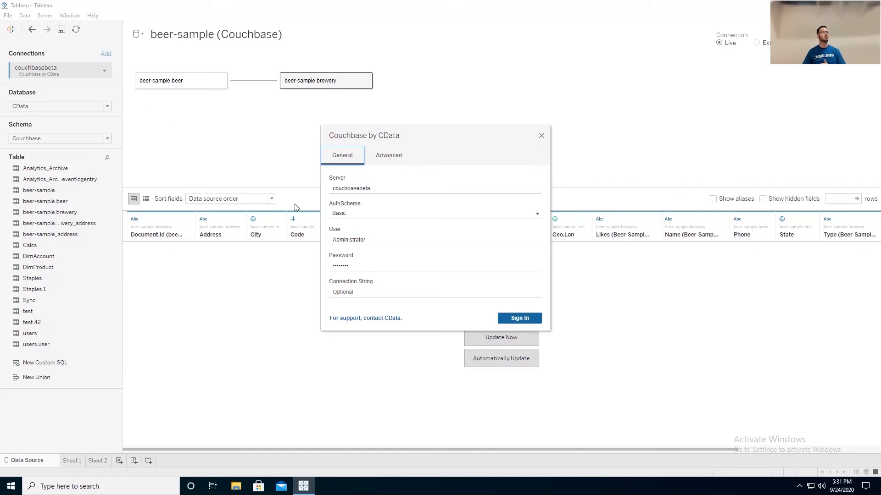
# - Review the server, user and password fields in the general settings of the Couchbase connection
pyautogui.click(379, 192)
pyautogui.doubleClick(379, 189)
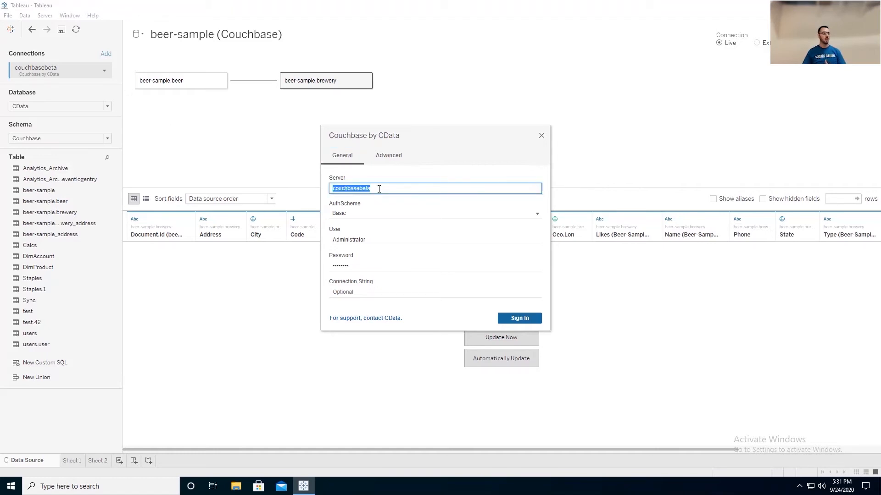
pyautogui.doubleClick(383, 239)
pyautogui.click(384, 268)
pyautogui.doubleClick(387, 266)
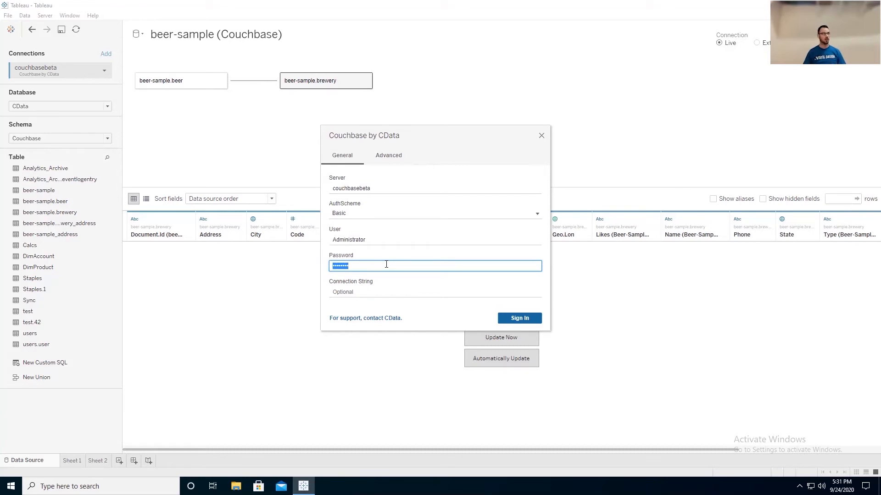
# - Review the advanced Couchbase connection settings down to TypeDetectionScheme, and close the connection dialog without signing in
pyautogui.click(389, 156)
pyautogui.scroll(-2, 393, 206)
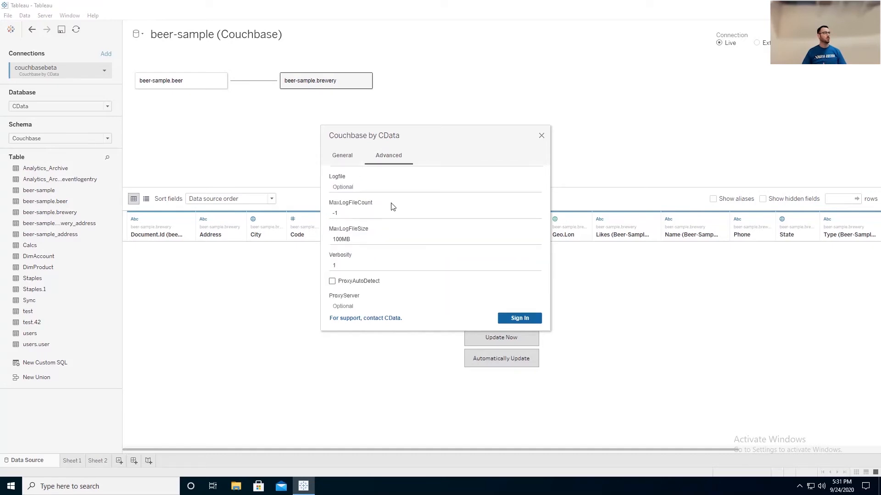
pyautogui.scroll(-5, 393, 206)
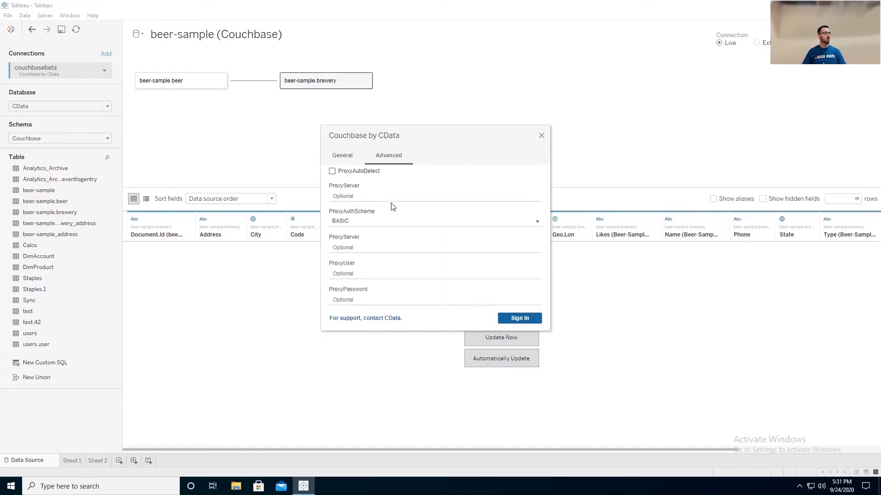
pyautogui.scroll(-2, 393, 207)
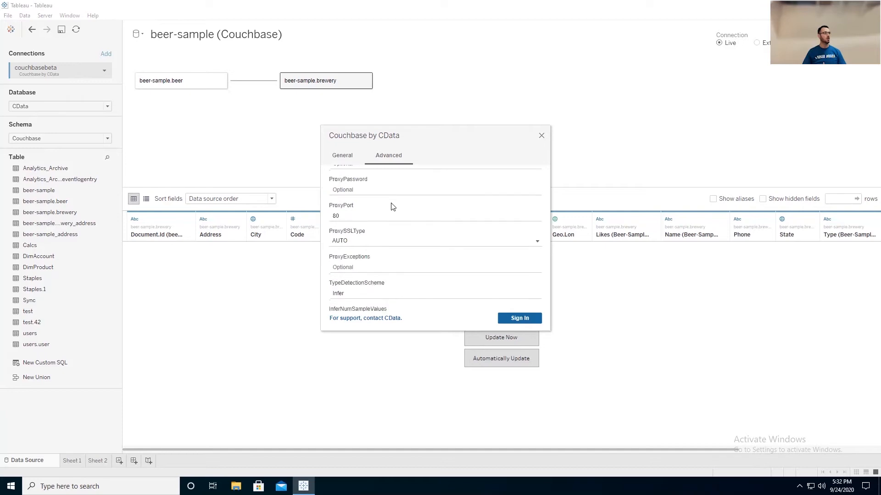
pyautogui.scroll(-1, 393, 207)
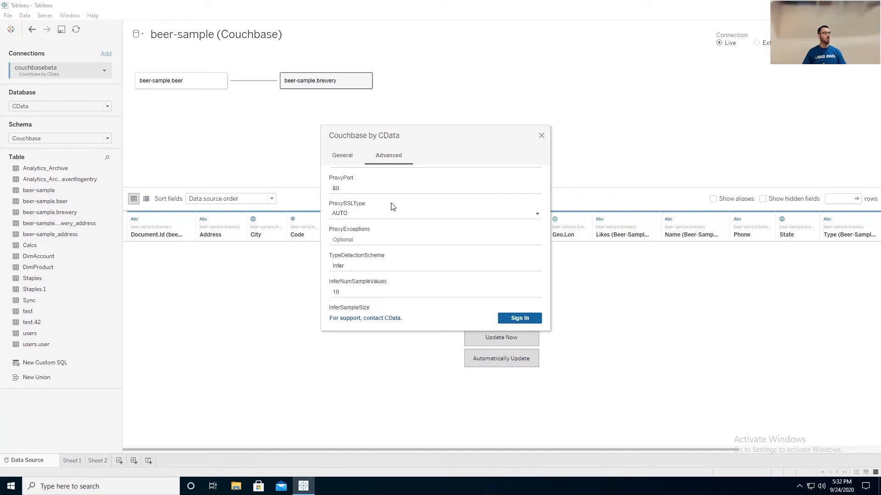
pyautogui.click(382, 264)
pyautogui.doubleClick(382, 264)
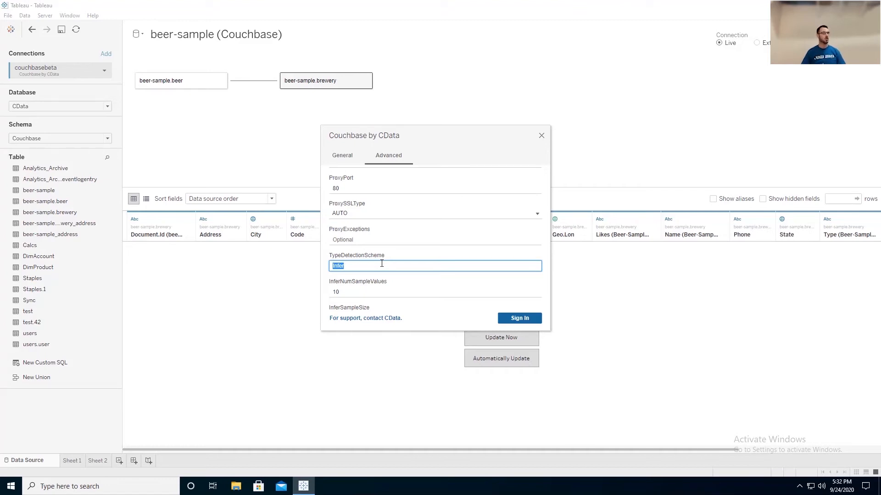
pyautogui.click(540, 136)
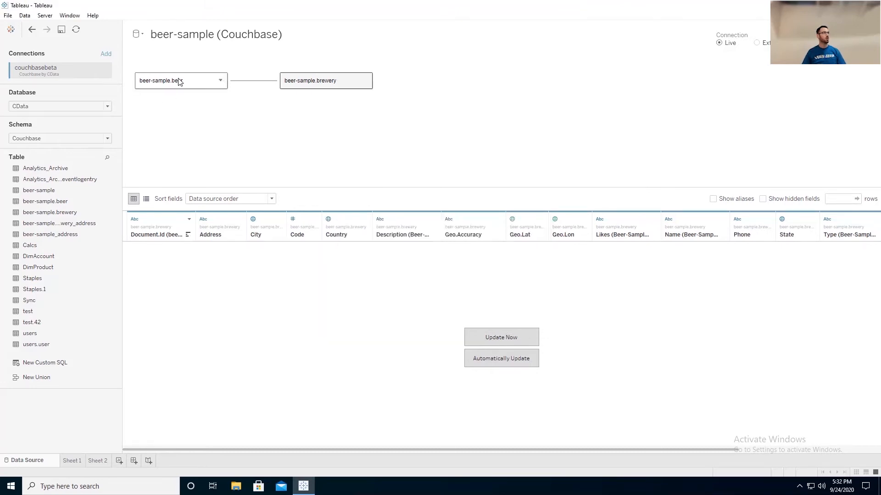
# - Examine the beer-sample.beer table and its relationship with beer-sample.brewery, and close the relationship editor
pyautogui.click(191, 83)
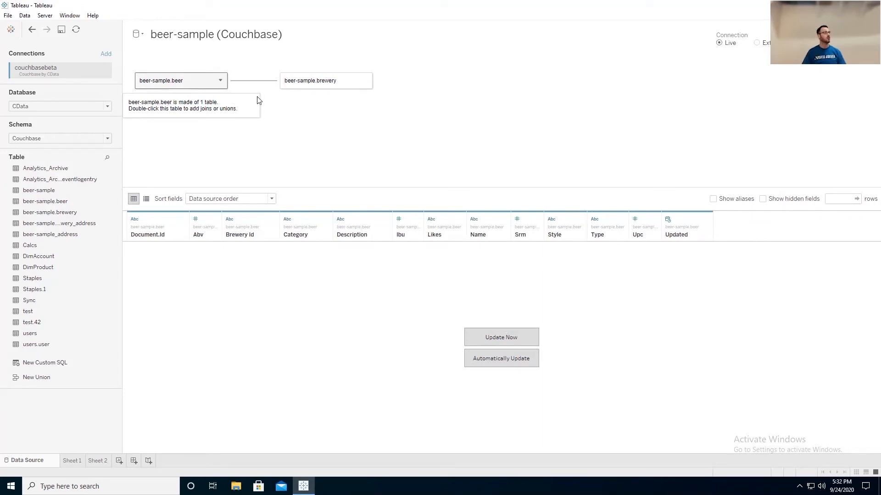
pyautogui.click(277, 162)
pyautogui.click(338, 87)
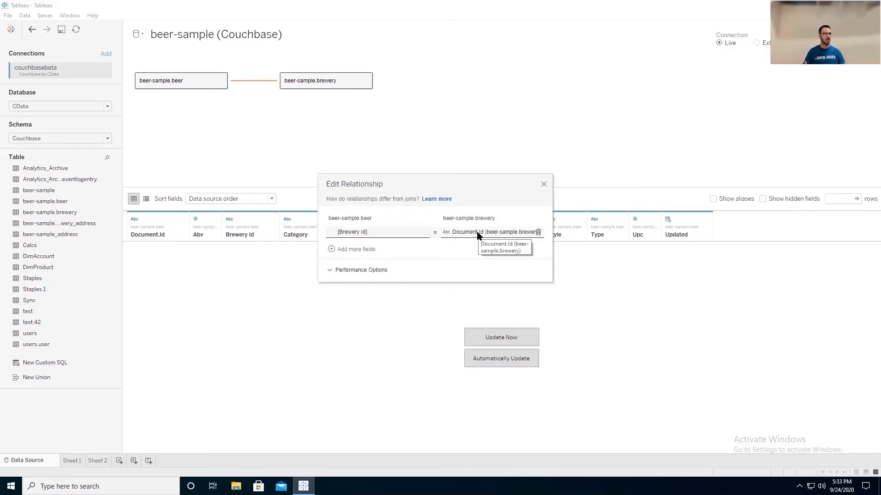
pyautogui.click(543, 184)
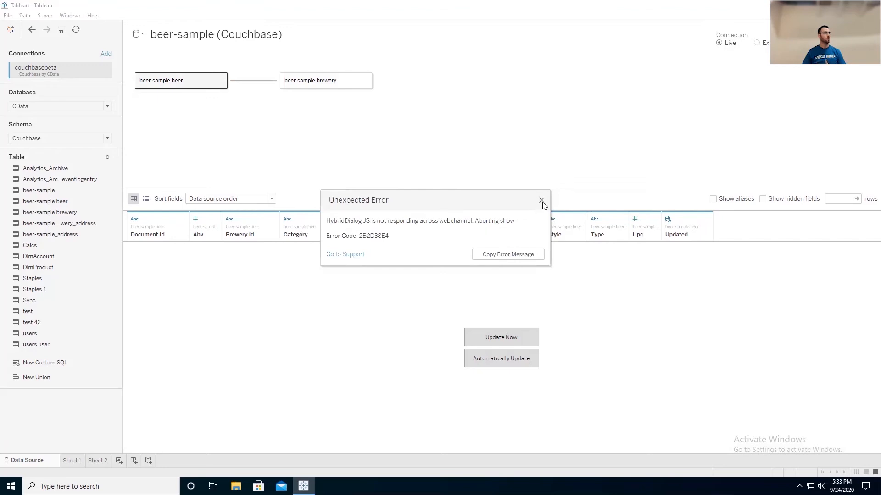
pyautogui.click(541, 201)
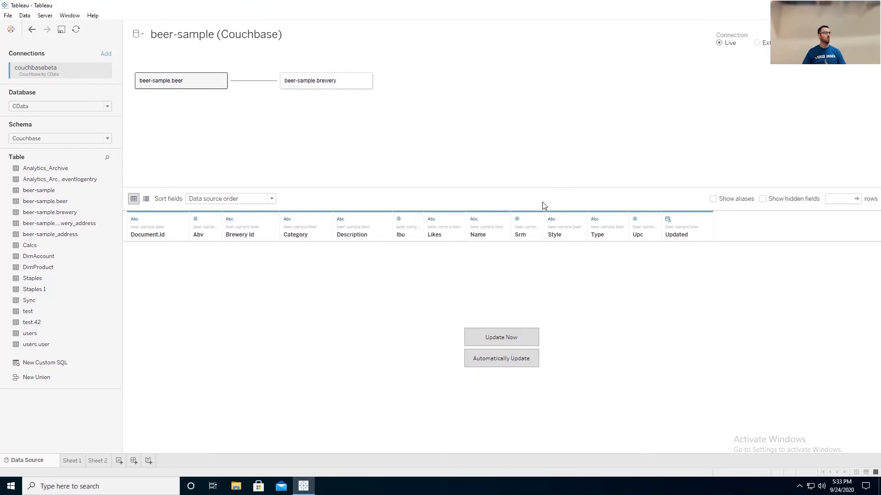
# - Examine Sheet 1's field list and the per-country name counts on its map, including the United States
pyautogui.click(72, 461)
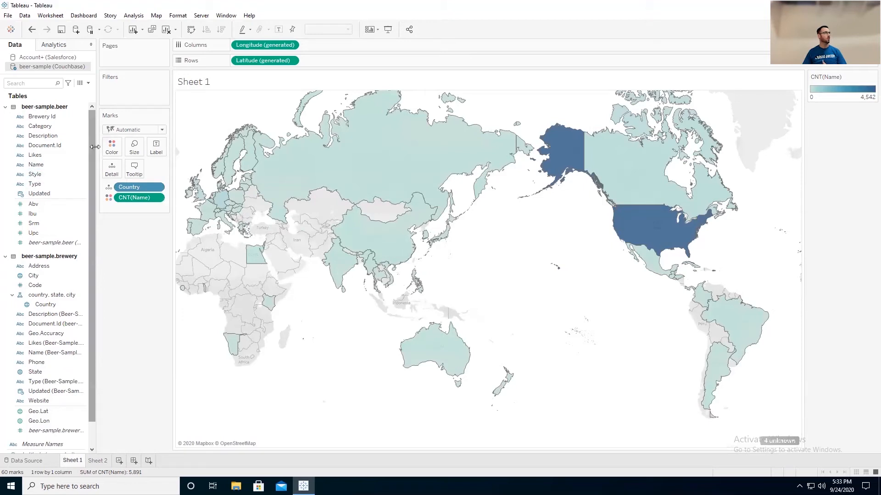
pyautogui.scroll(-1, 87, 156)
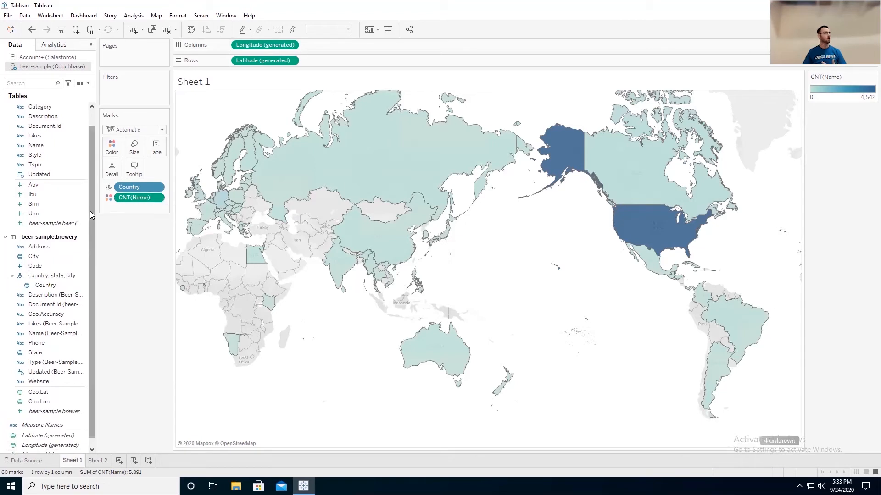
pyautogui.scroll(1, 92, 192)
pyautogui.scroll(1, 92, 192)
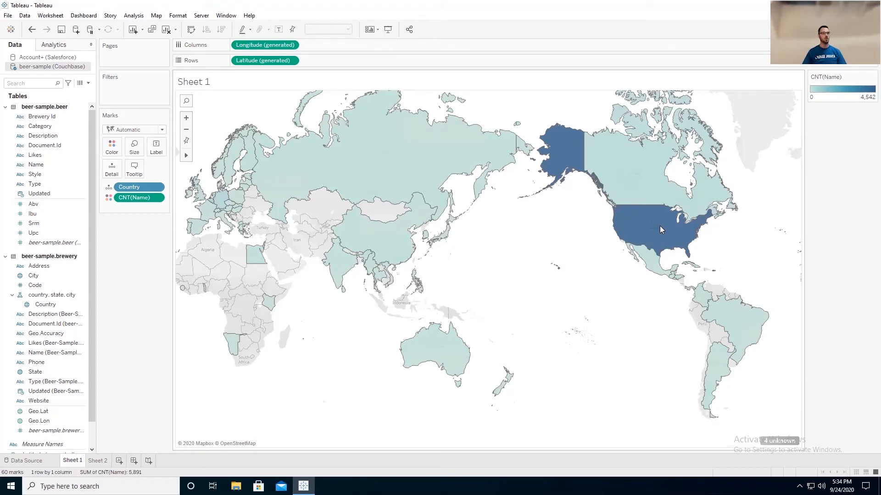
pyautogui.click(654, 240)
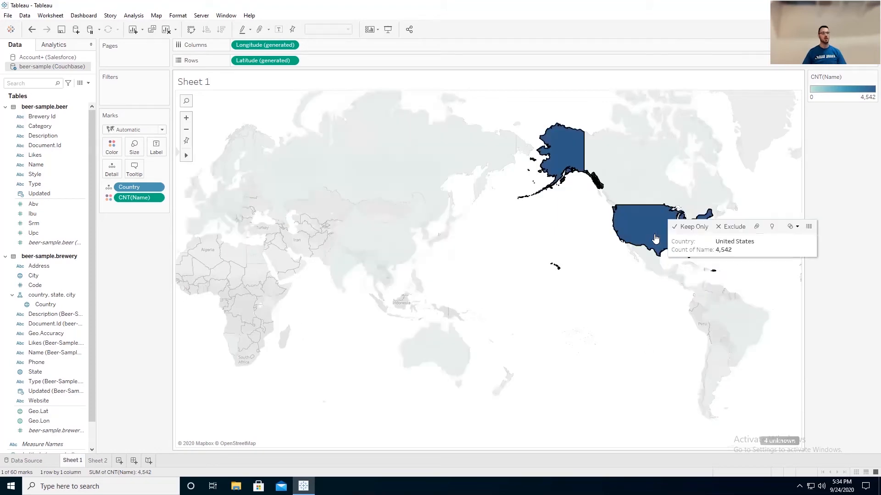
pyautogui.click(650, 237)
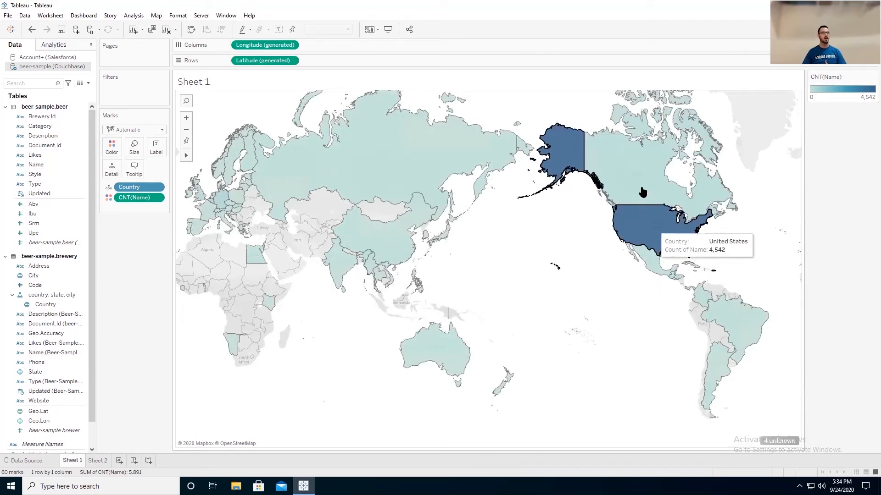
pyautogui.moveTo(607, 196)
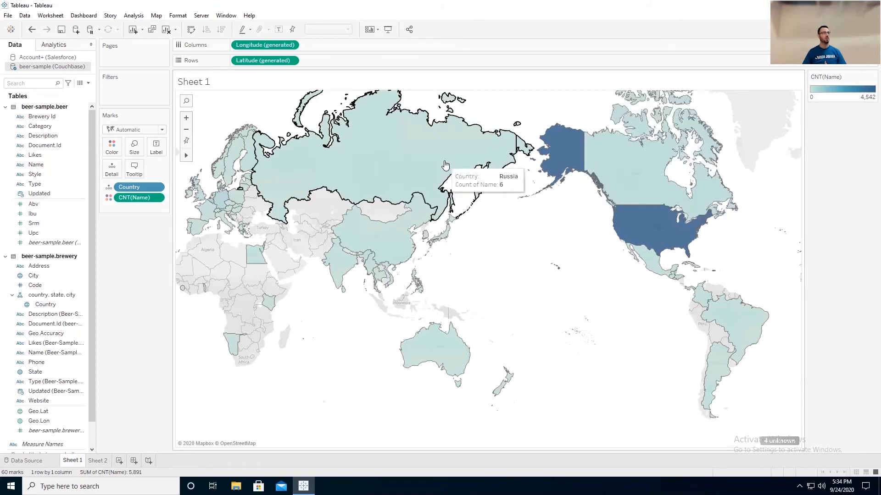
pyautogui.moveTo(334, 260)
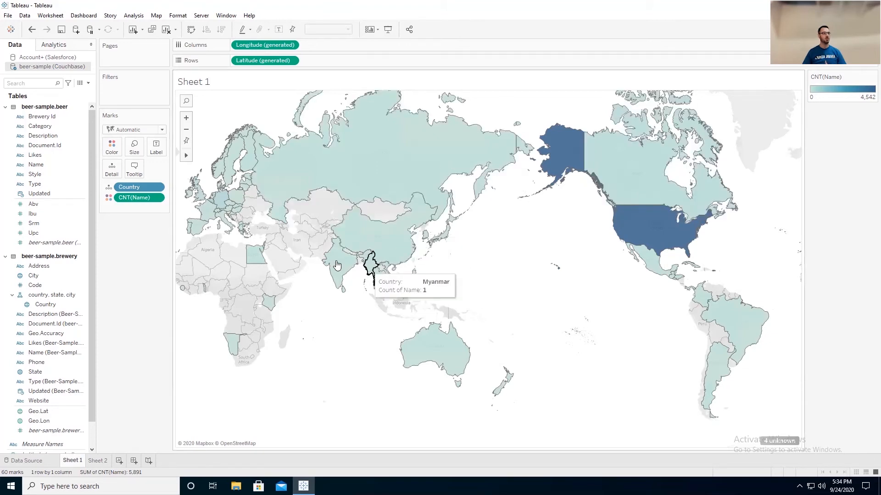
# - Examine the beer category segments for Belgium, the United Kingdom, Germany and Canada in Sheet 2's stacked bar chart
pyautogui.click(95, 461)
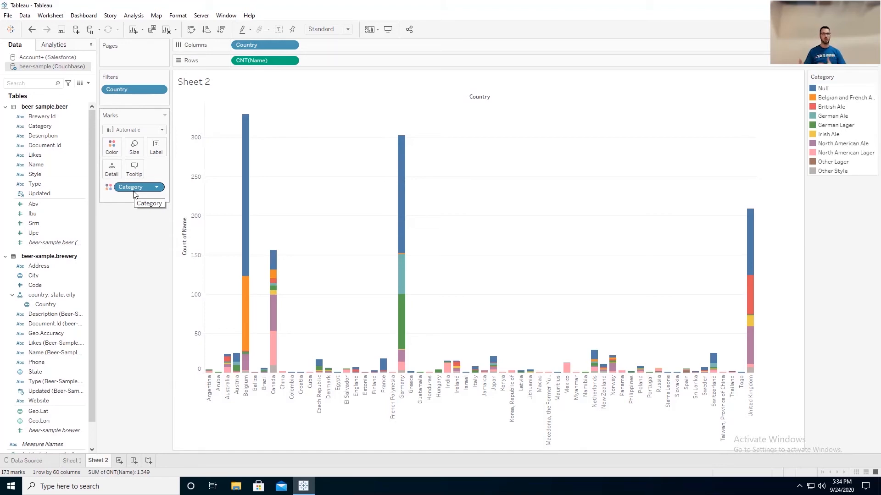
pyautogui.moveTo(247, 323)
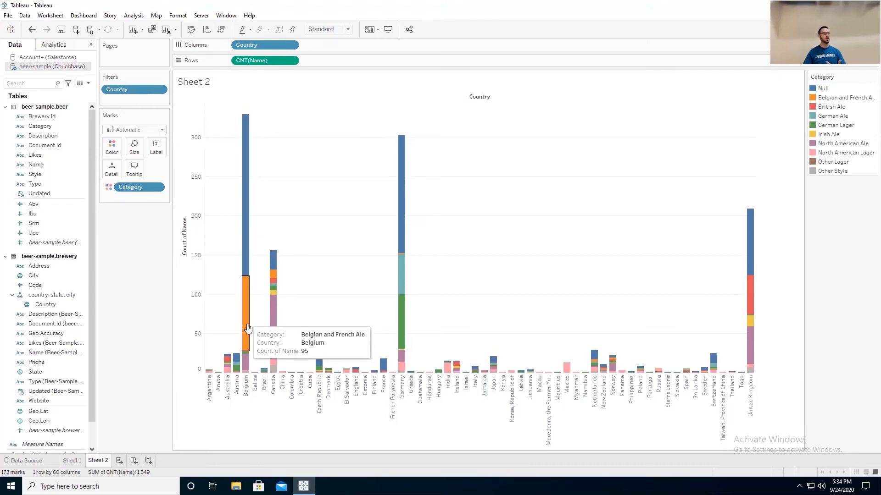
pyautogui.moveTo(751, 297)
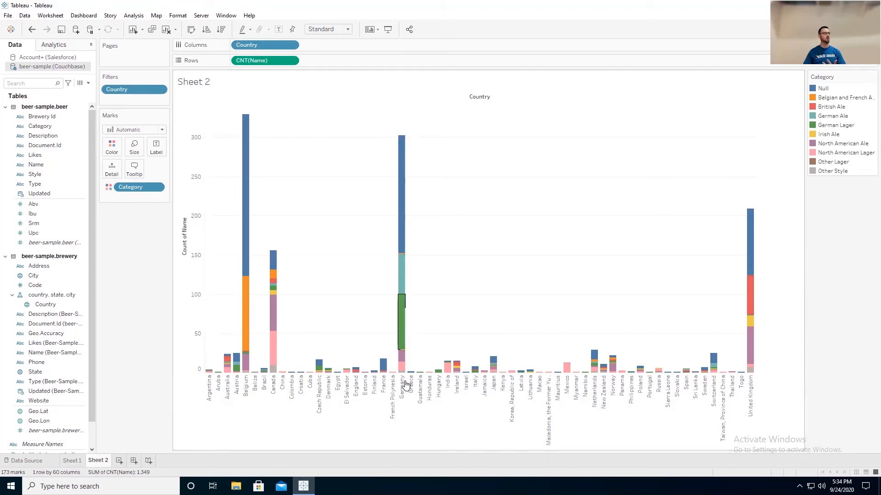
pyautogui.moveTo(403, 282)
pyautogui.moveTo(272, 279)
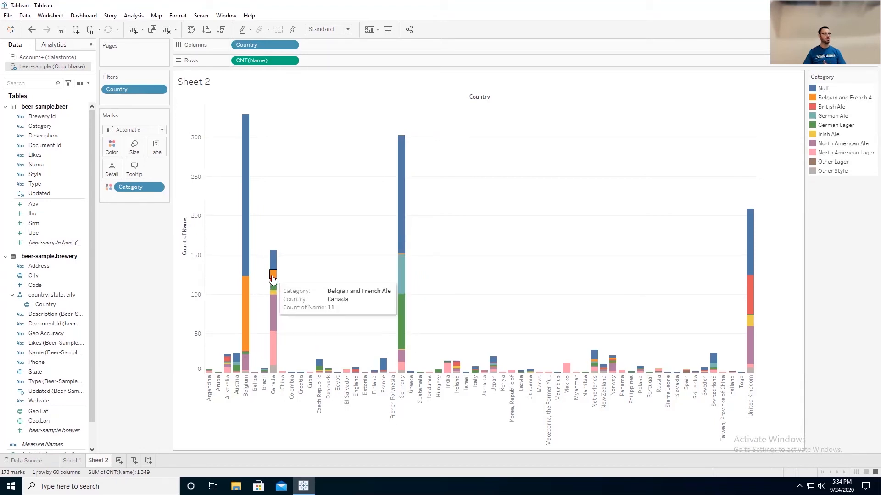
pyautogui.moveTo(274, 301)
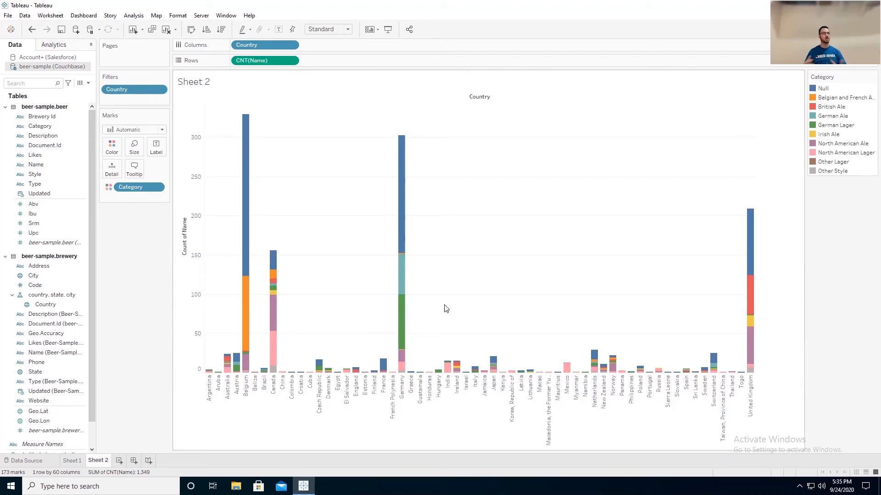
# - Include United States in Sheet 2's Country filter and inspect its category segments in the bar chart
pyautogui.click(160, 89)
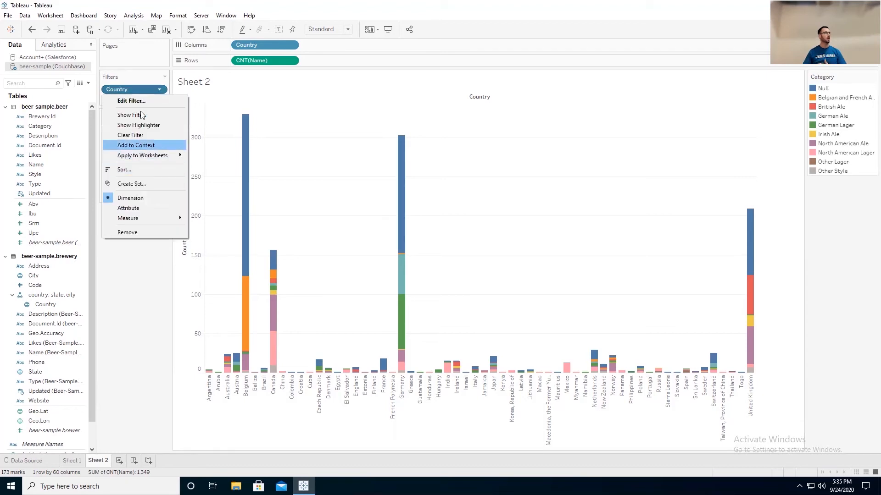
pyautogui.click(142, 101)
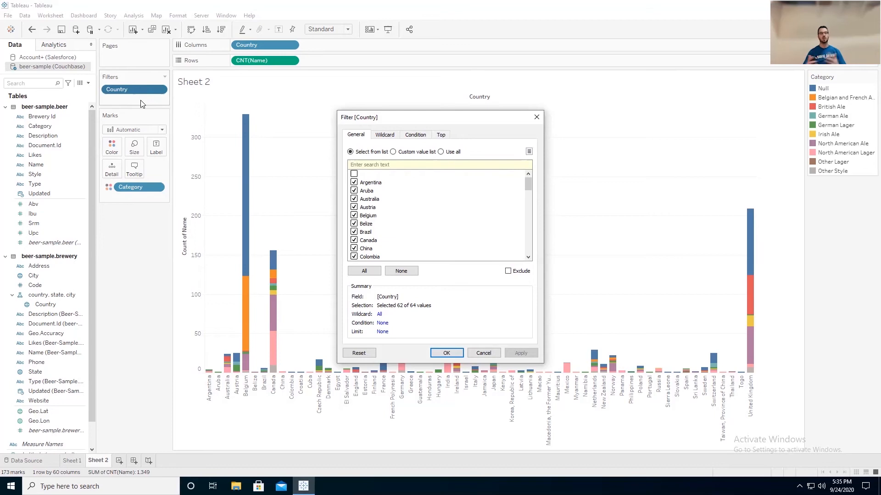
pyautogui.scroll(-10, 444, 216)
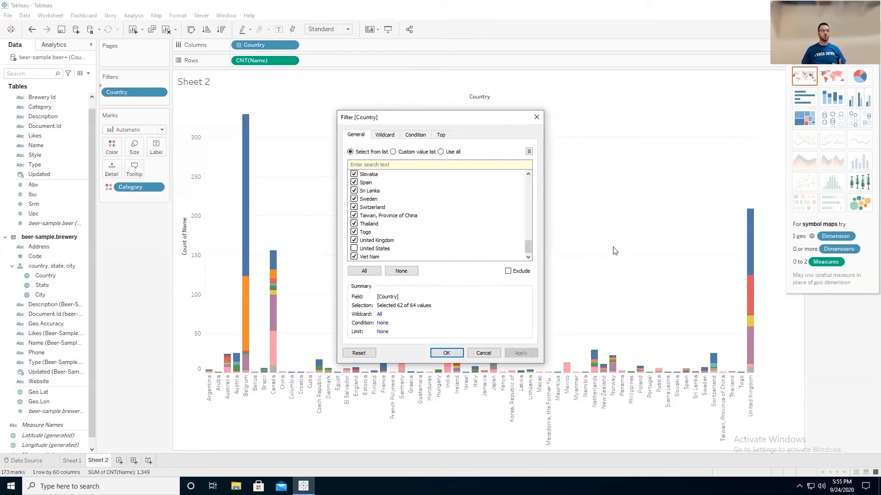
pyautogui.click(355, 249)
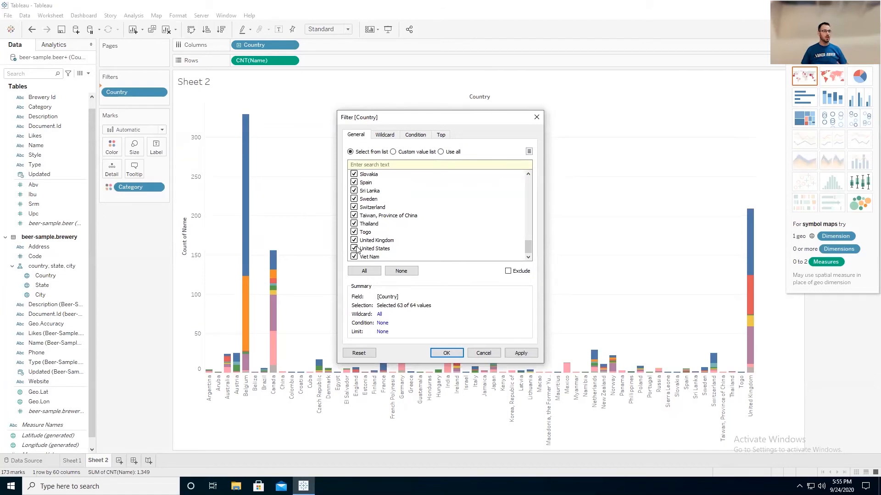
pyautogui.click(528, 354)
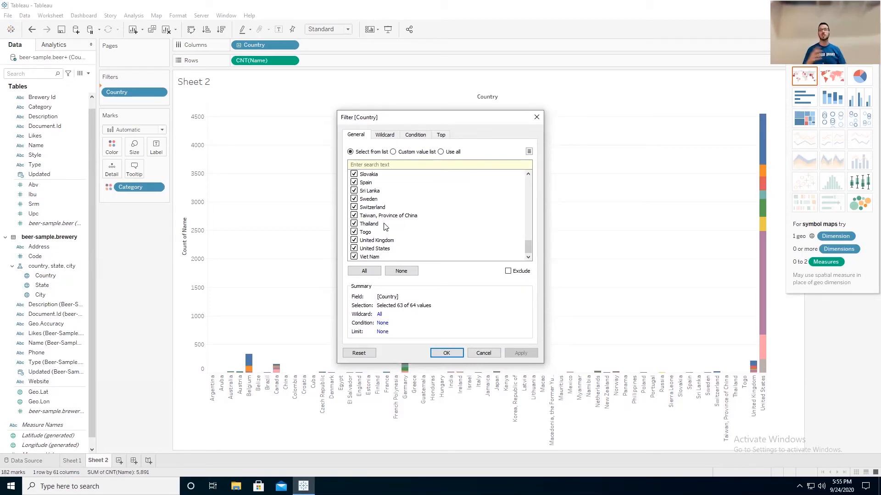
pyautogui.click(446, 353)
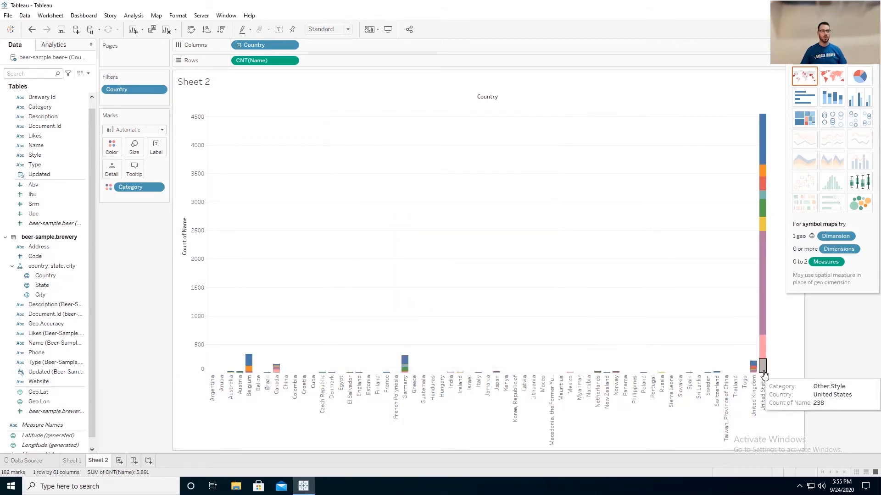
pyautogui.moveTo(764, 314)
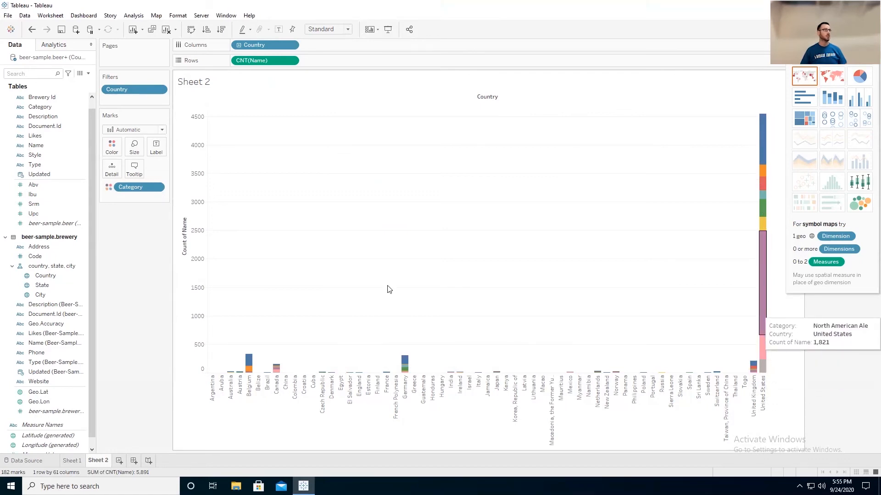
# - Exclude United States from Sheet 2's Country filter again and apply the change
pyautogui.click(159, 90)
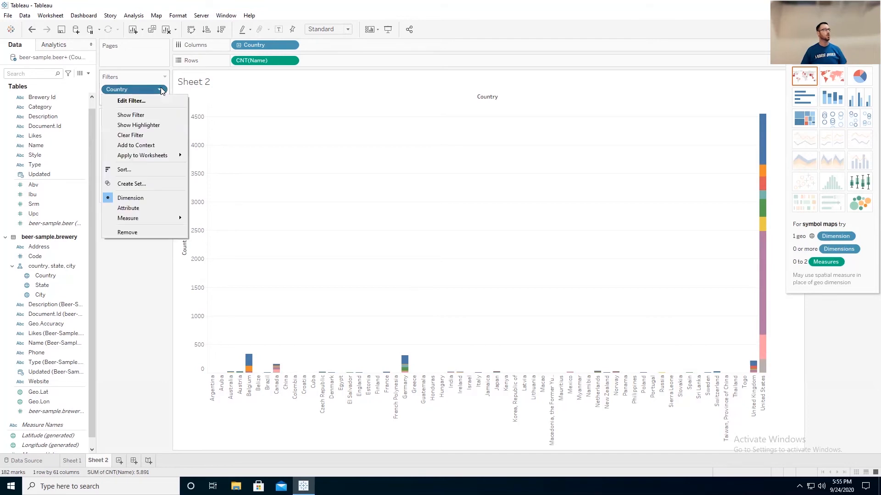
pyautogui.click(137, 101)
pyautogui.moveTo(529, 183); pyautogui.dragTo(529, 265)
pyautogui.click(354, 249)
pyautogui.click(514, 355)
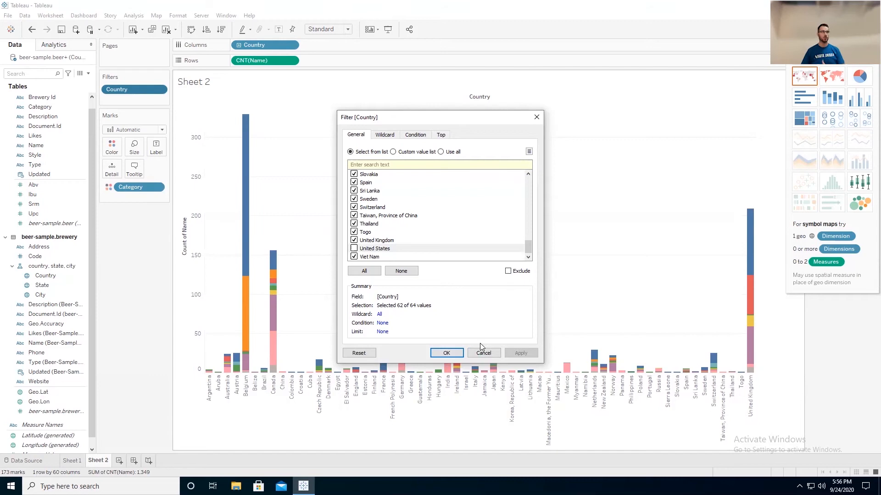
pyautogui.click(447, 354)
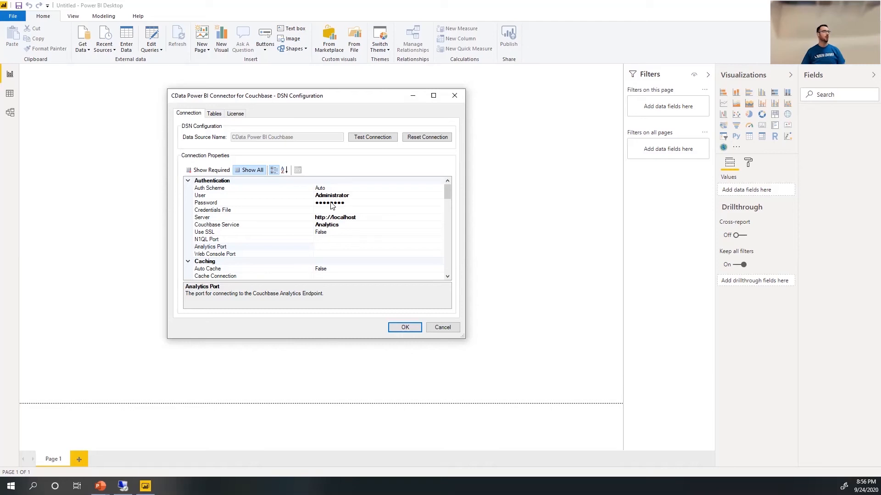
# - Review the Couchbase Service property in the DSN configuration and close the configuration without changes
pyautogui.click(345, 226)
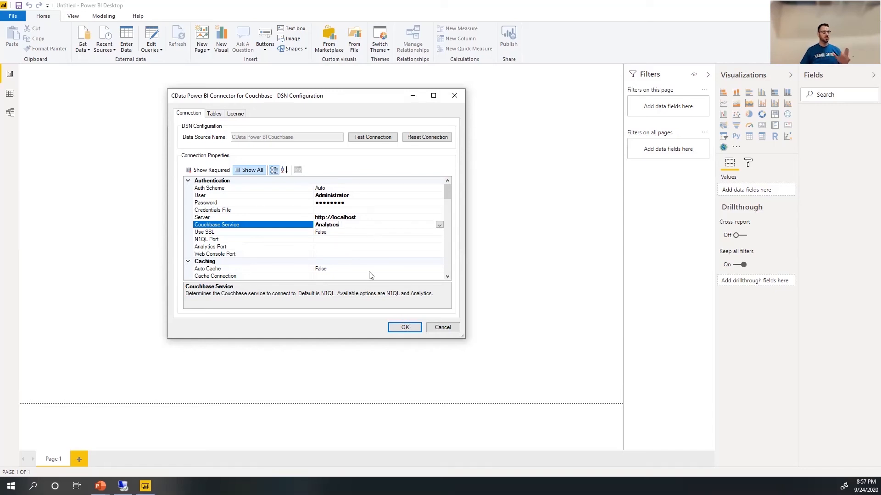
pyautogui.click(442, 328)
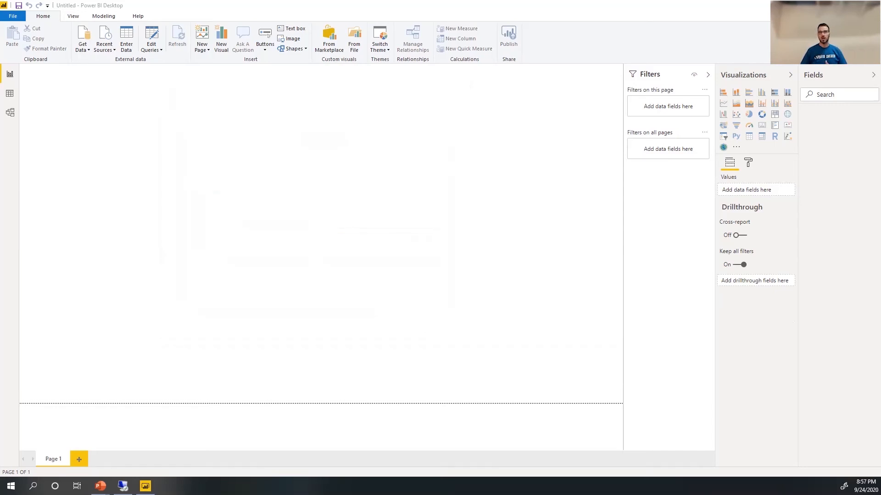
# - Find the CData Couchbase connector among the available data sources by searching for Couchbase, and connect with it
pyautogui.click(84, 52)
pyautogui.click(129, 256)
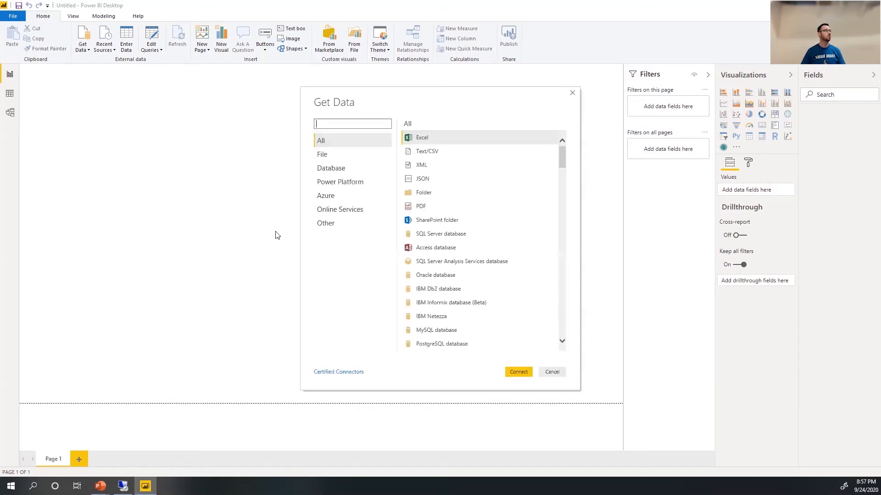
pyautogui.write('Couchbase')
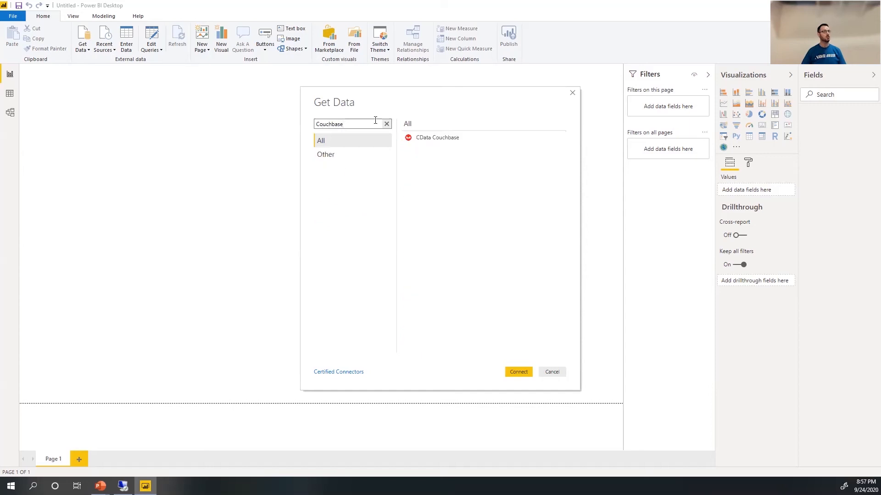
pyautogui.click(436, 137)
pyautogui.click(519, 372)
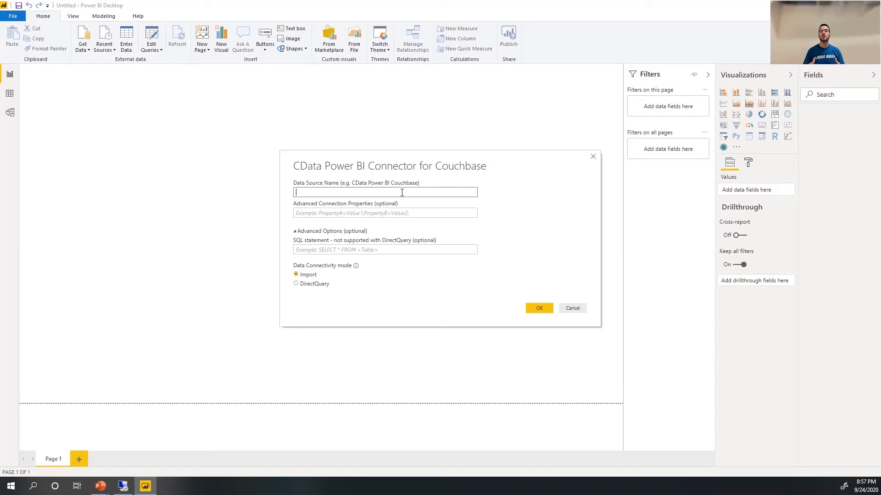
# - Connect to the data source named CData Power BI Couchbase using DirectQuery as the data connectivity mode
pyautogui.write('CData Power ')
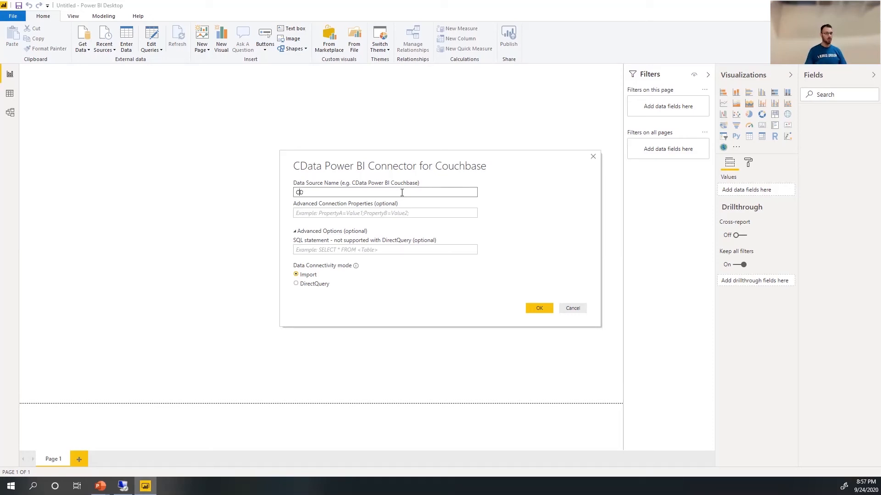
pyautogui.write('BI Coucbhase')
pyautogui.press('BackSpace')
pyautogui.press('BackSpace')
pyautogui.press('BackSpace')
pyautogui.press('BackSpace')
pyautogui.press('BackSpace')
pyautogui.write('hbase')
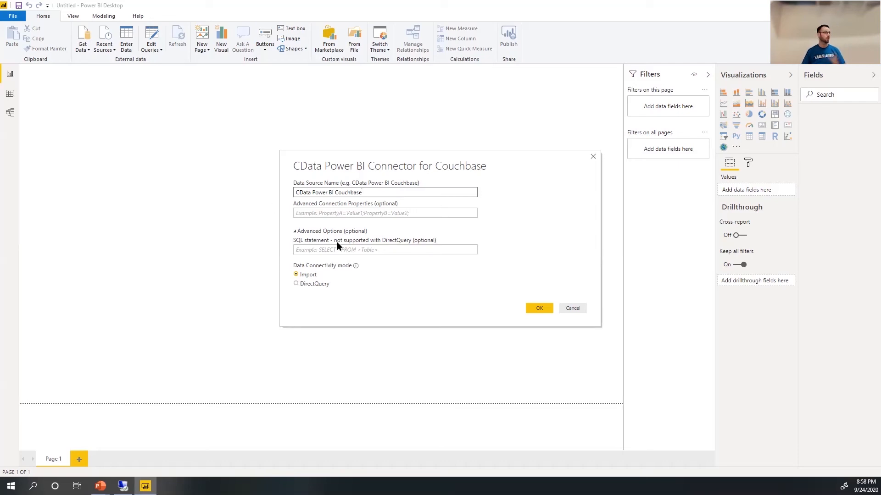
pyautogui.click(314, 285)
pyautogui.click(539, 308)
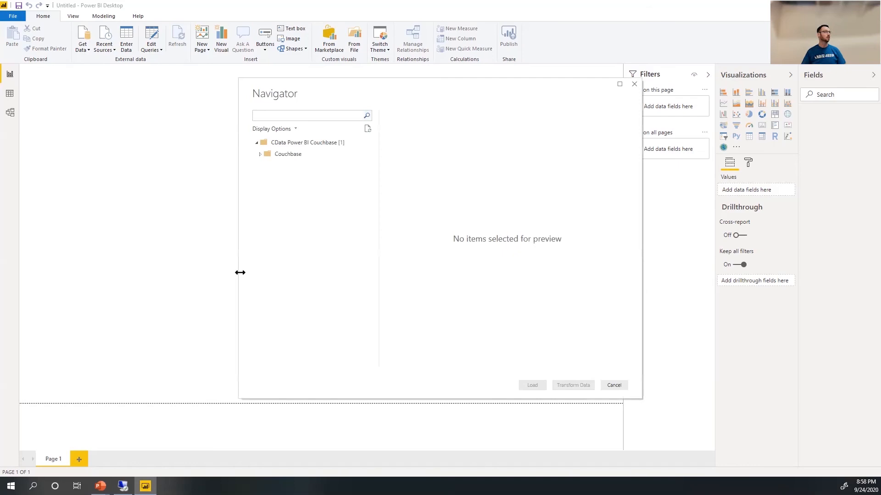
# - Expand the Couchbase folder in the Navigator, widen the table list and select Default.beer_sample_brewery for preview
pyautogui.click(260, 154)
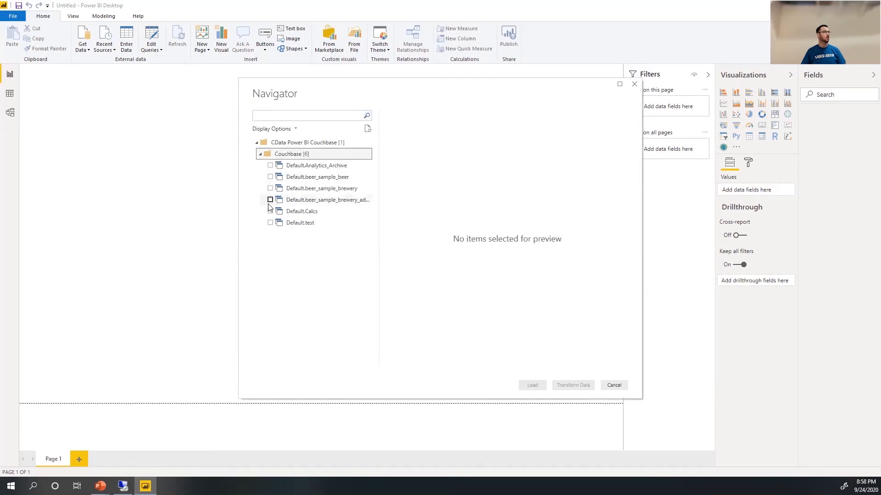
pyautogui.moveTo(379, 189); pyautogui.dragTo(419, 183)
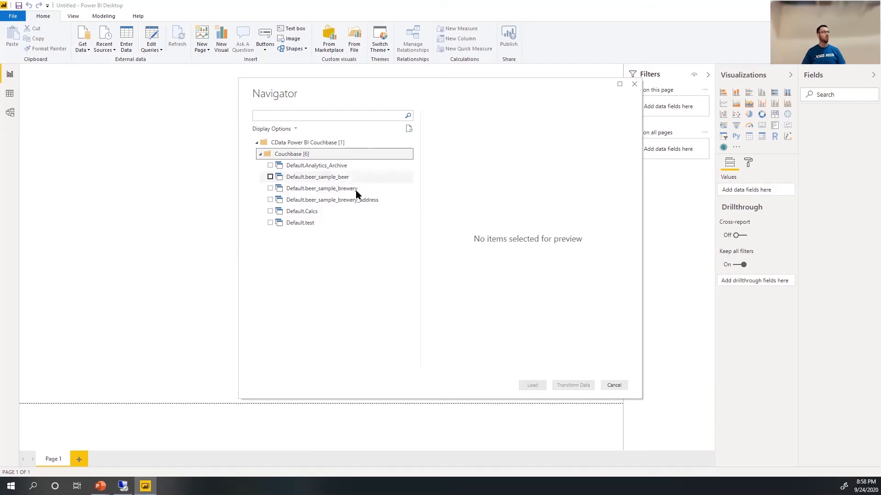
pyautogui.click(271, 190)
pyautogui.click(270, 189)
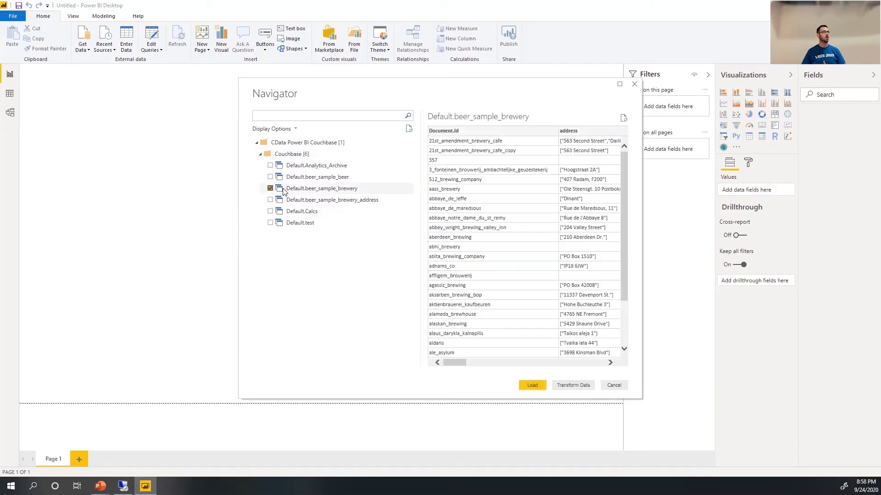
# - Examine the brewery table's preview columns from address through geo coordinates to website, and close the Navigator without loading
pyautogui.moveTo(455, 363); pyautogui.dragTo(468, 363)
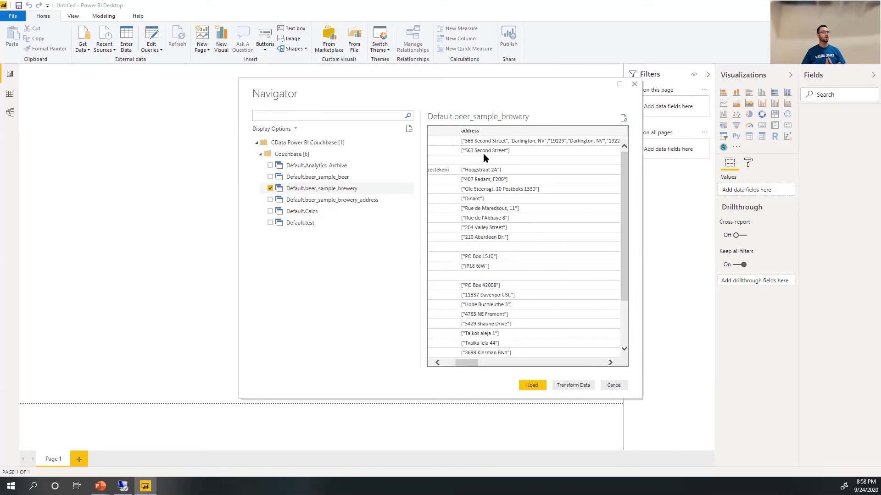
pyautogui.moveTo(470, 366); pyautogui.dragTo(547, 364)
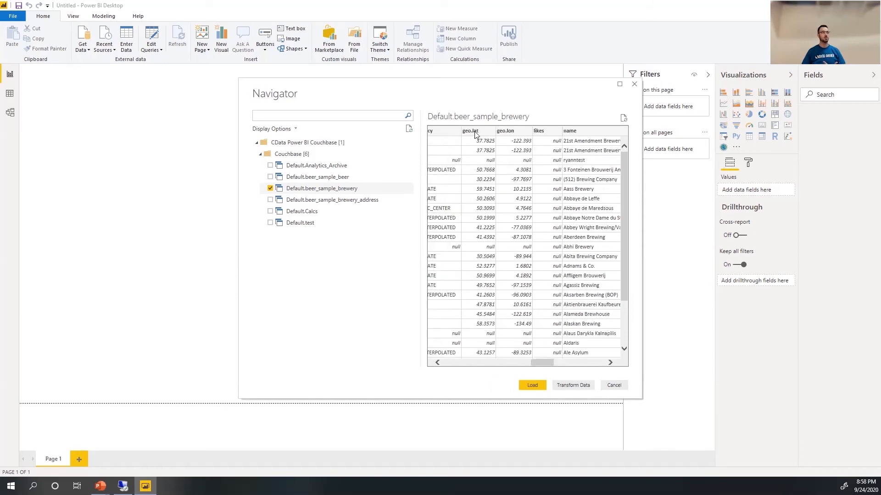
pyautogui.moveTo(542, 364); pyautogui.dragTo(603, 365)
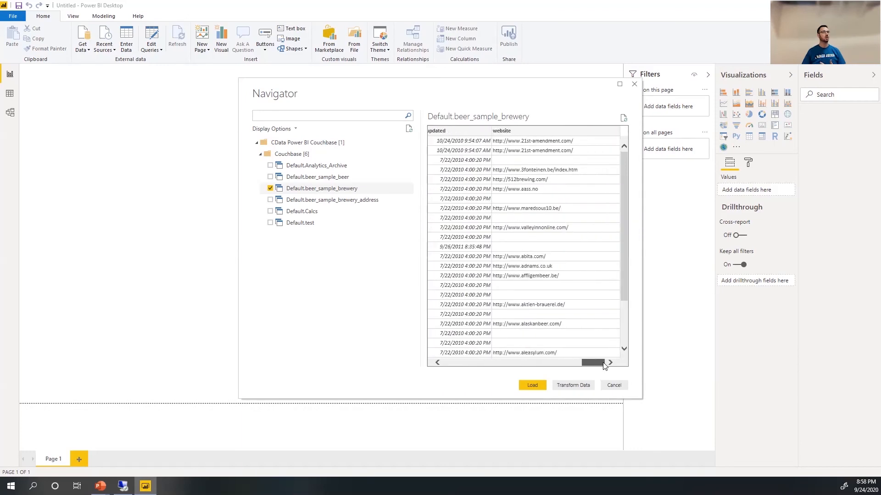
pyautogui.click(615, 385)
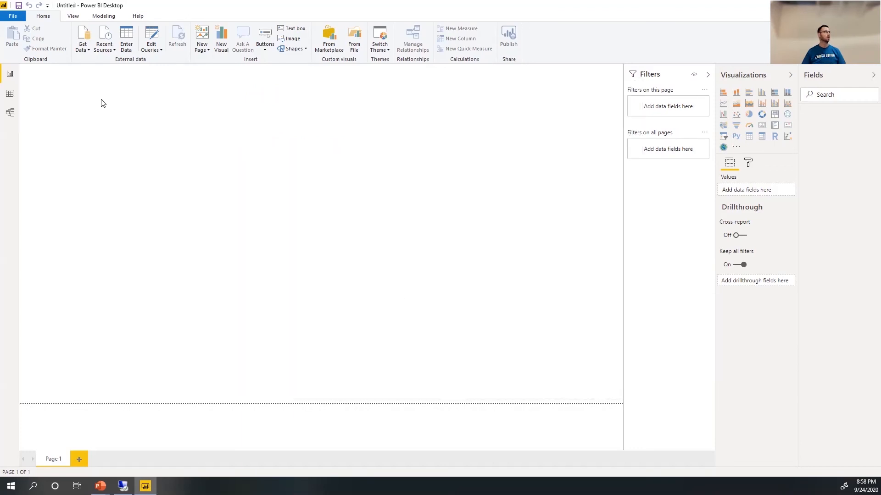
# - Open the recent report CouchbaseConnect20.pbix and inspect a North American Ale slice of its pie chart
pyautogui.click(18, 17)
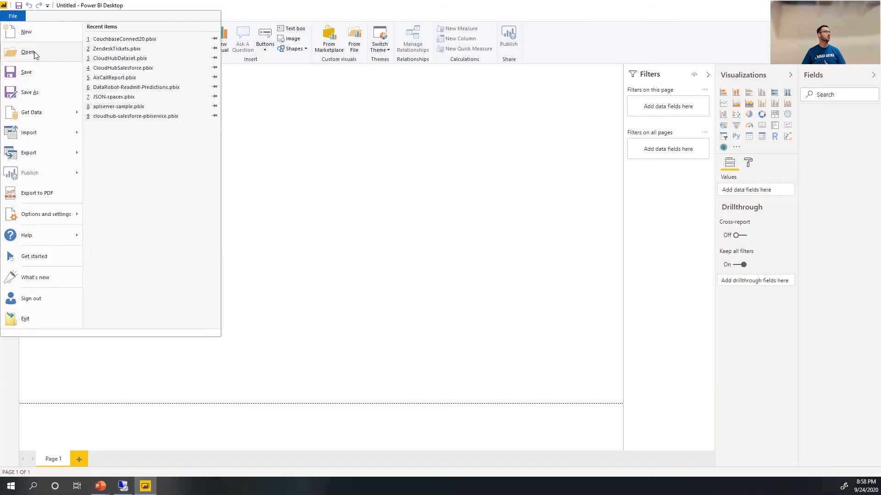
pyautogui.click(121, 39)
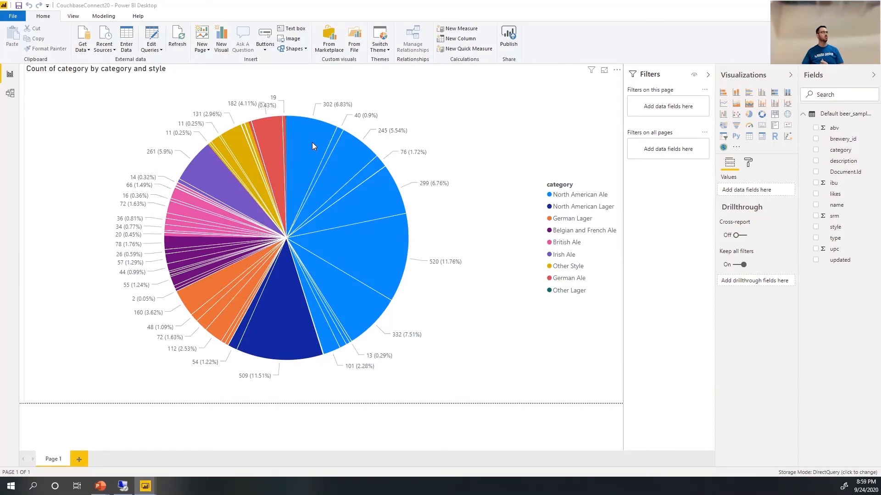
pyautogui.moveTo(312, 143)
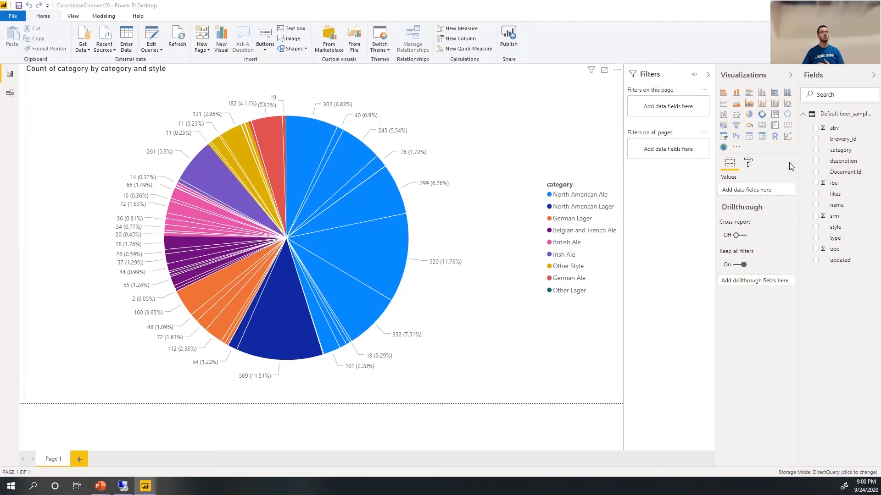
# - Add the style field as a page-level filter and exclude blank styles, keeping all other styles included
pyautogui.moveTo(835, 227); pyautogui.dragTo(660, 108)
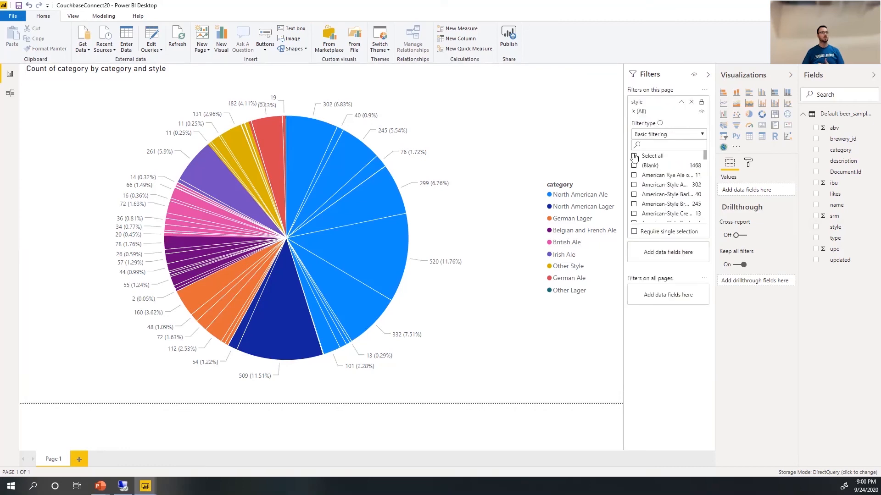
pyautogui.click(634, 166)
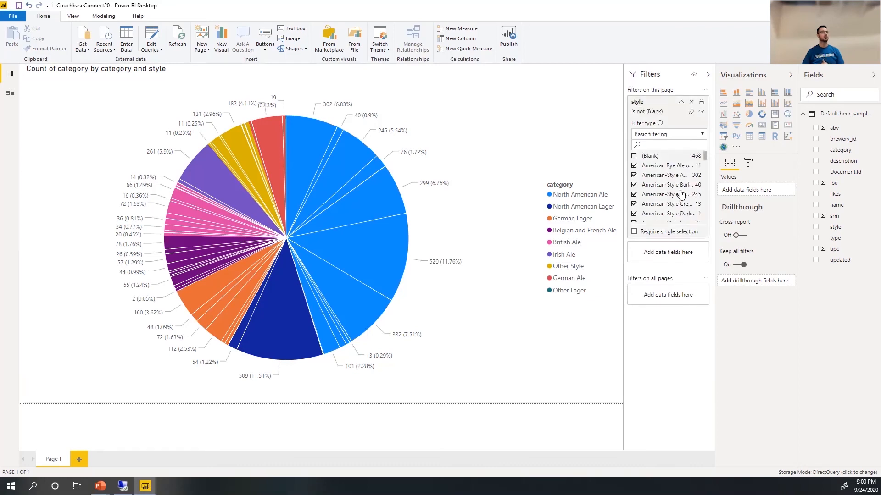
pyautogui.scroll(-15, 681, 195)
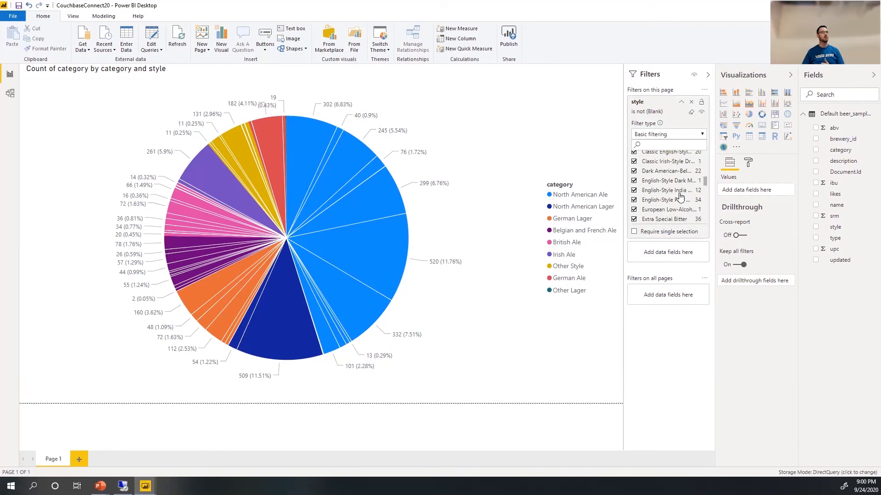
pyautogui.scroll(15, 642, 188)
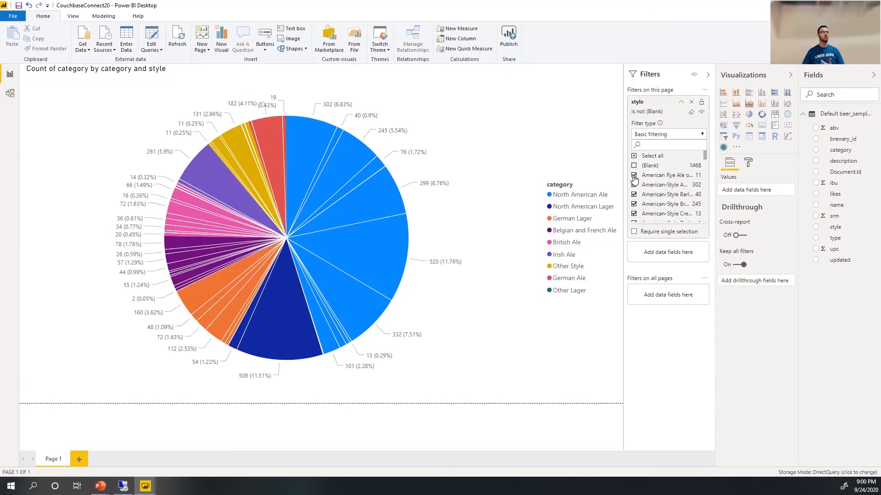
# - Exclude and re-include American Rye Ale and American-Style Amber/Red Ale in the style filter to see the pie chart respond
pyautogui.click(634, 176)
pyautogui.click(634, 175)
pyautogui.click(634, 176)
pyautogui.click(634, 176)
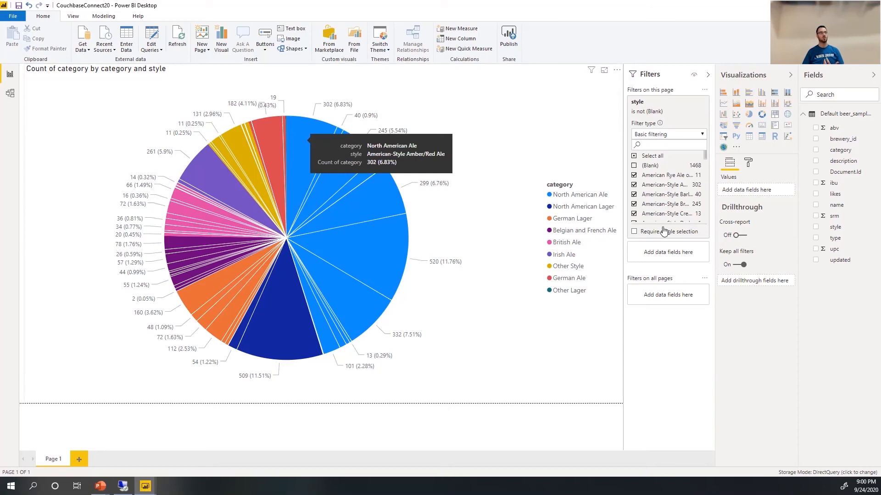
pyautogui.click(634, 186)
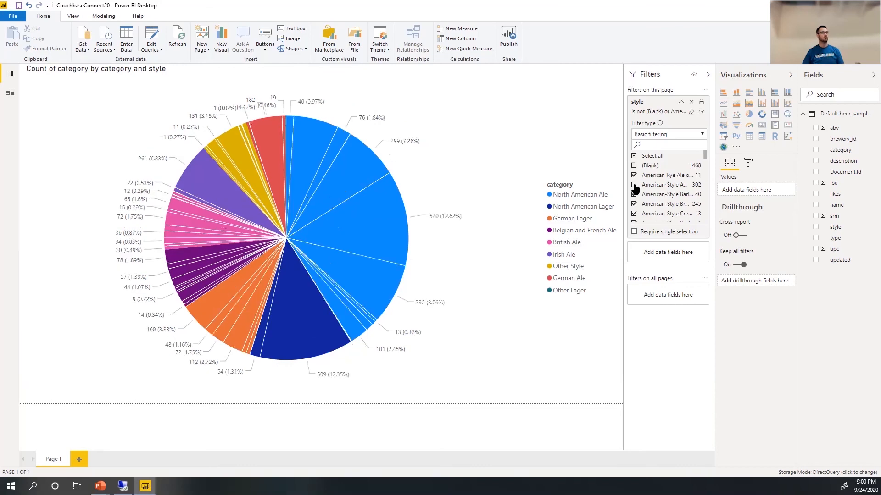
pyautogui.click(635, 185)
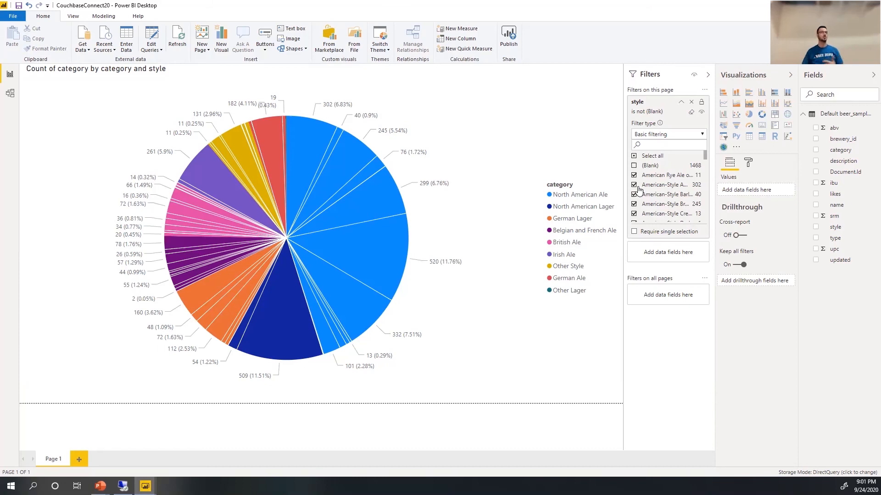
# - Close the CouchbaseConnect20 report and the untitled Power BI report, discarding the changes in both
pyautogui.hotkey('alt', 'F4')
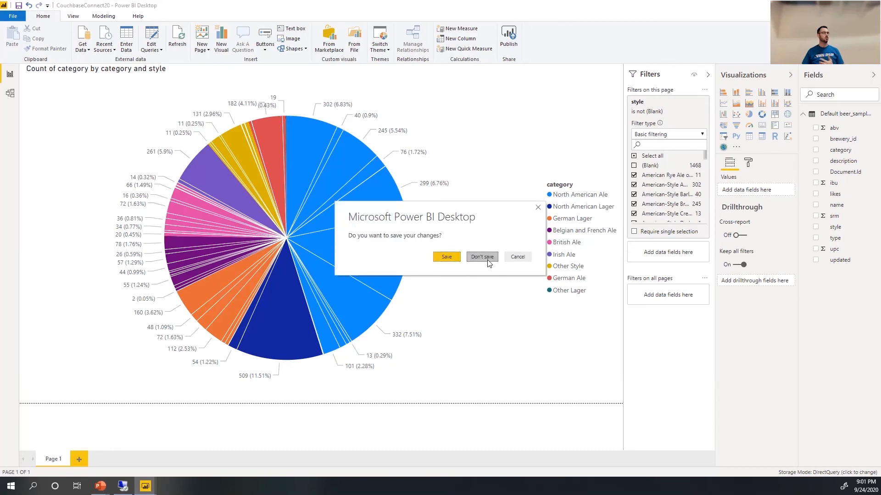
pyautogui.click(487, 260)
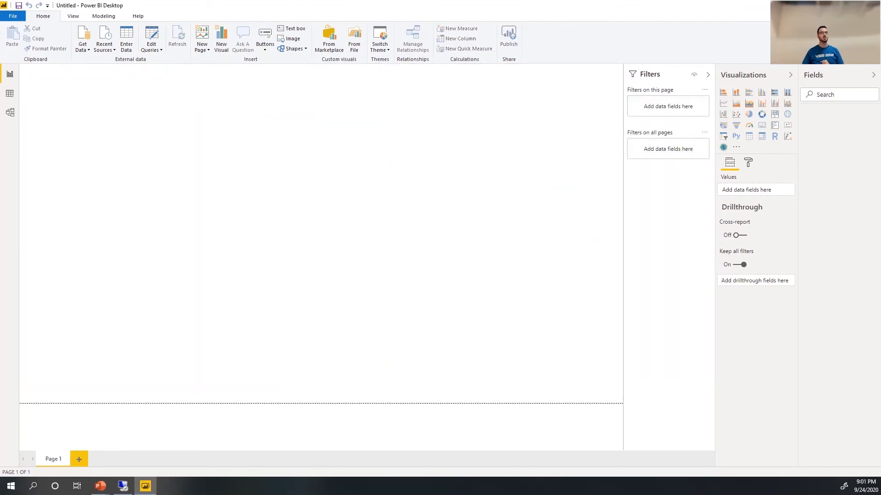
pyautogui.moveTo(880, 124); pyautogui.dragTo(880, 176)
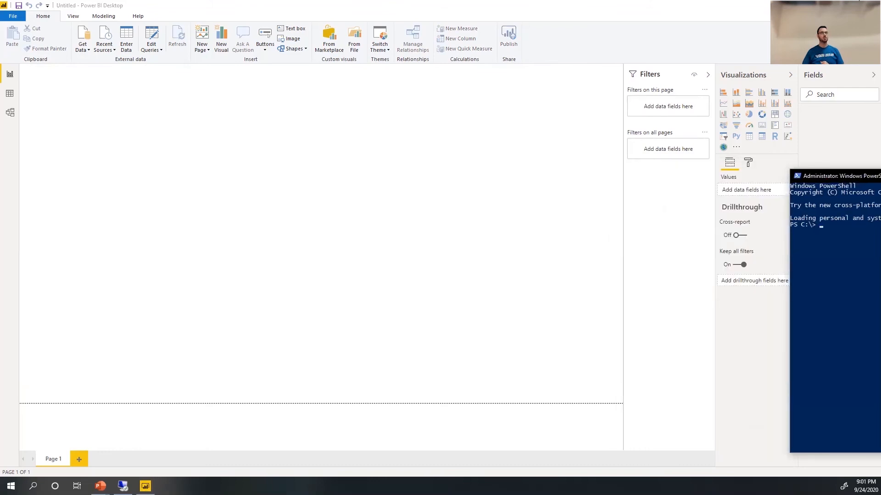
pyautogui.hotkey('alt', 'Tab')
pyautogui.hotkey('alt', 'F4')
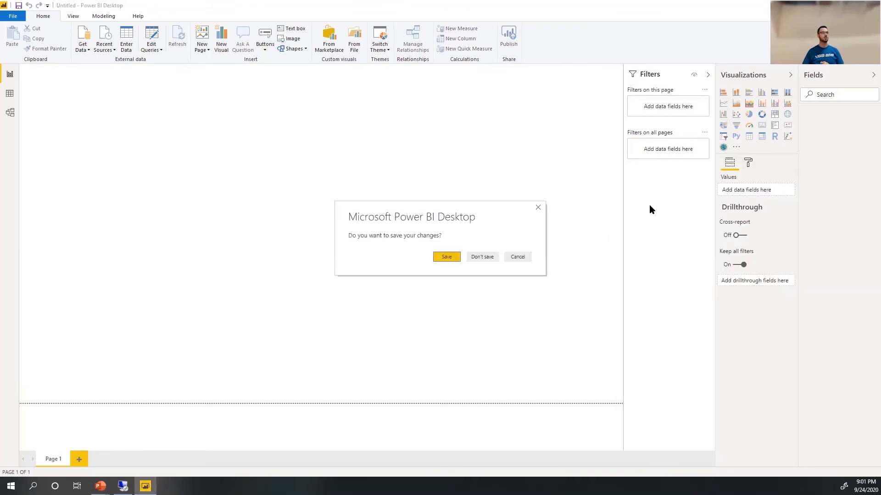
pyautogui.click(477, 253)
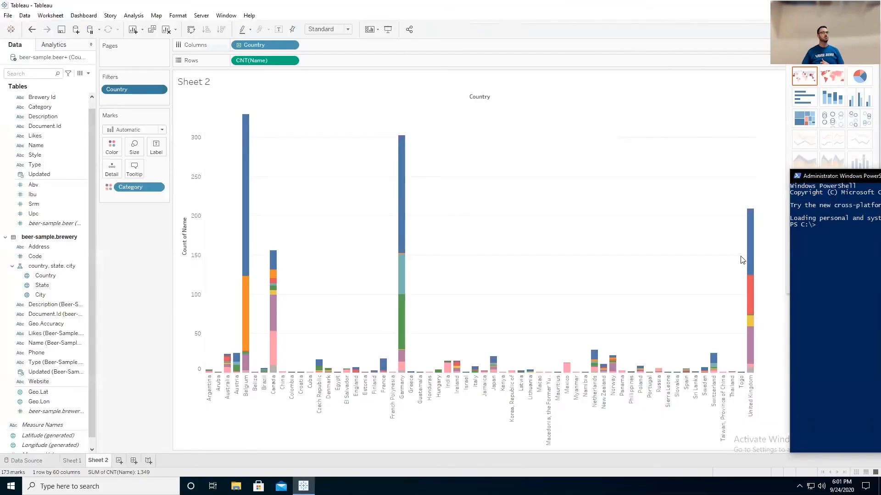
# - Return to Tableau and close the workbook without saving its changes
pyautogui.hotkey('alt', 'Tab')
pyautogui.hotkey('alt', 'F4')
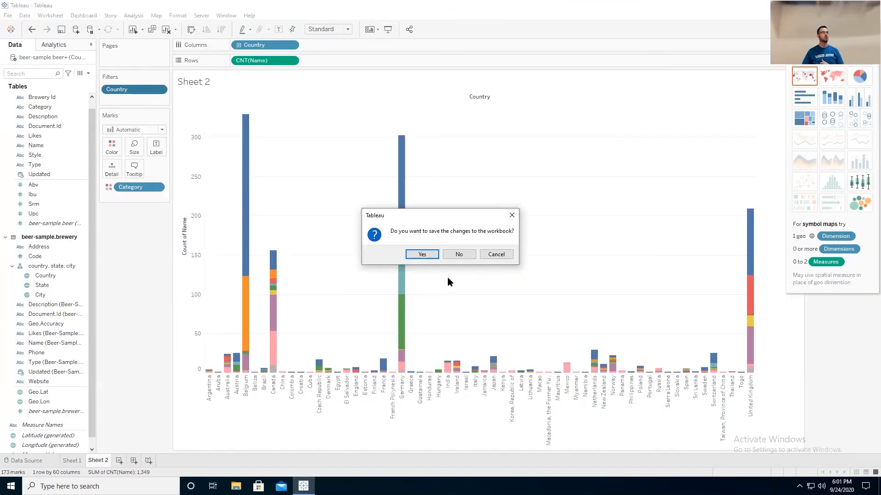
pyautogui.click(458, 255)
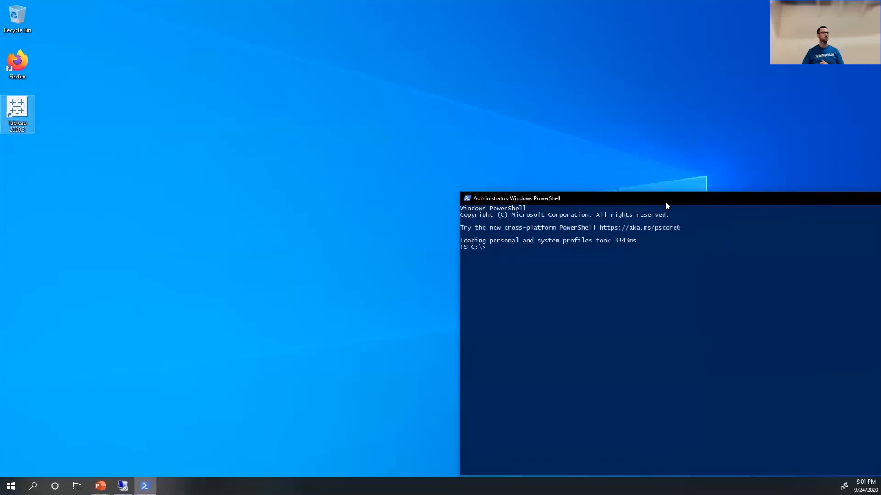
# - Minimize the localhost remote desktop session, keeping it connected, and maximize the PowerShell window
pyautogui.moveTo(665, 202); pyautogui.dragTo(348, 78)
pyautogui.moveTo(484, 1)
pyautogui.click(554, 6)
pyautogui.click(553, 6)
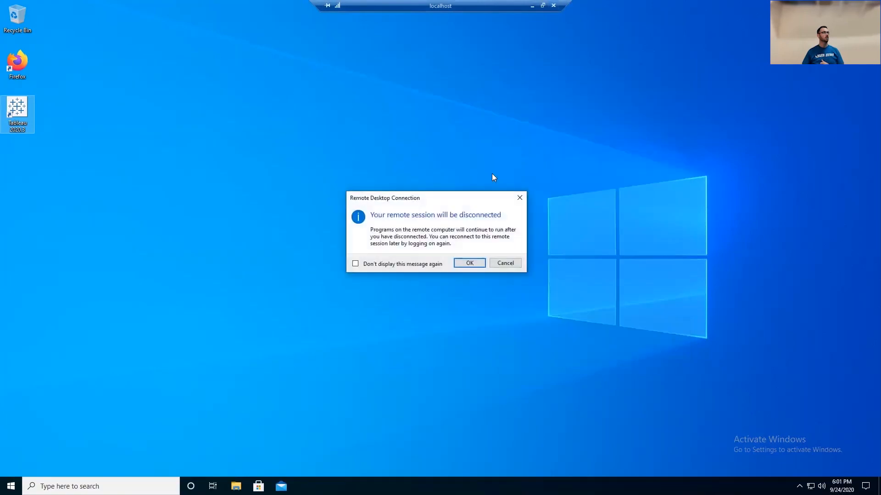
pyautogui.click(504, 264)
pyautogui.click(531, 6)
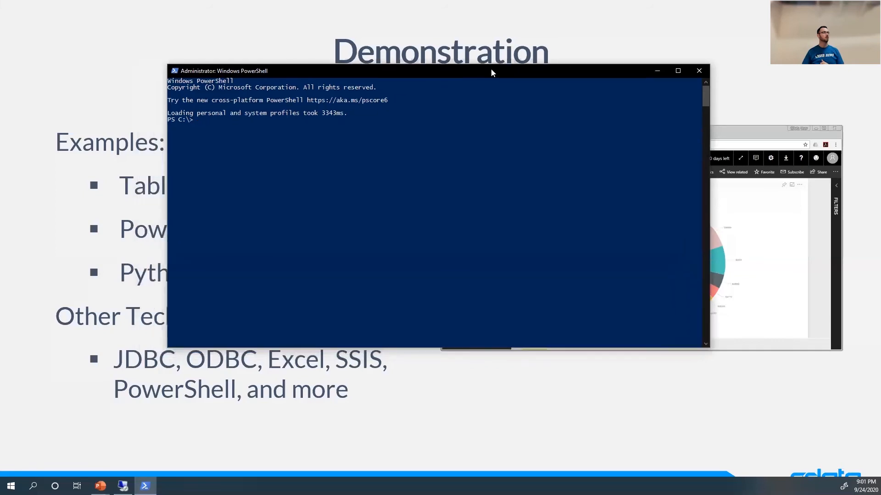
pyautogui.moveTo(443, 74); pyautogui.dragTo(347, 4)
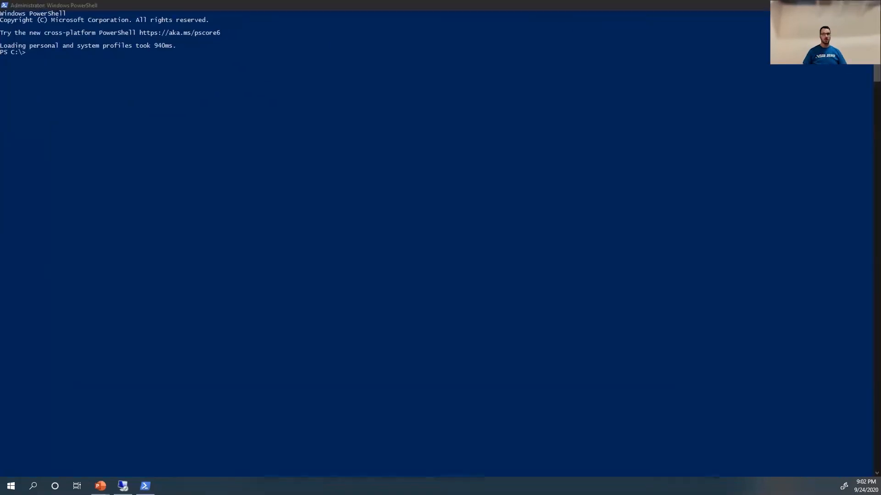
# - Install the pandas, matplotlib and sqlalchemy packages with pip
pyautogui.click(391, 88)
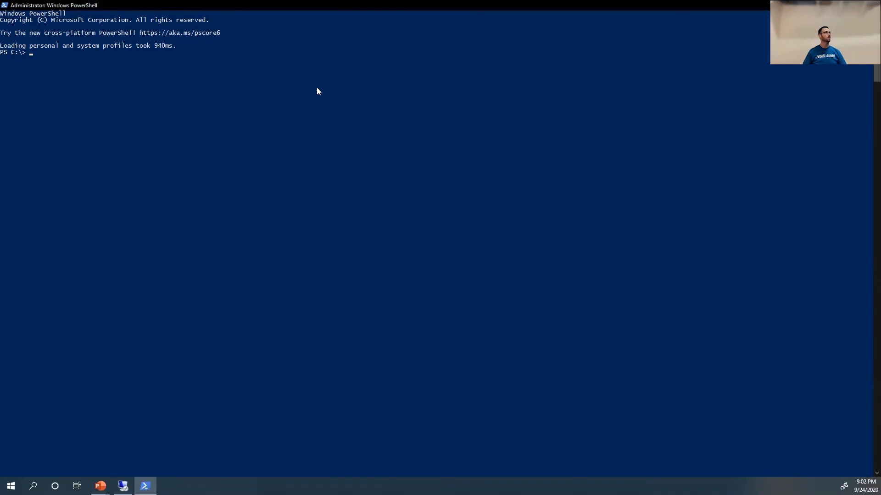
pyautogui.write('pip install pandas')
pyautogui.press('Return')
pyautogui.write('pip install matplotlib')
pyautogui.press('Return')
pyautogui.write('pip install sqlalchemy')
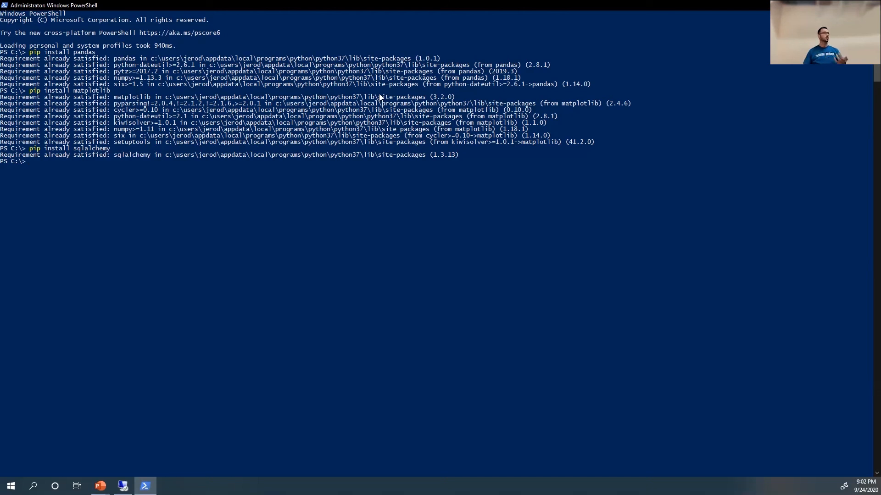
# - Start the Python interpreter and restore the PowerShell window to a size that covers most of the slide
pyautogui.write('python')
pyautogui.press('Return')
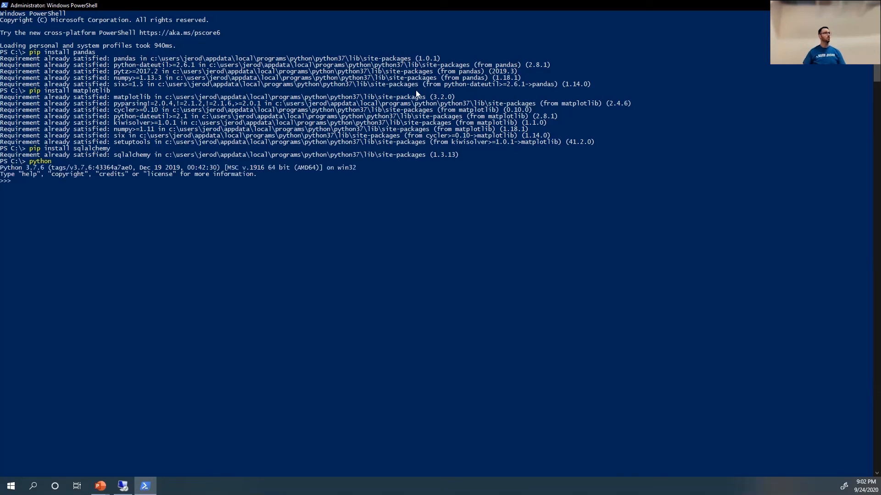
pyautogui.moveTo(486, 5); pyautogui.dragTo(280, 17)
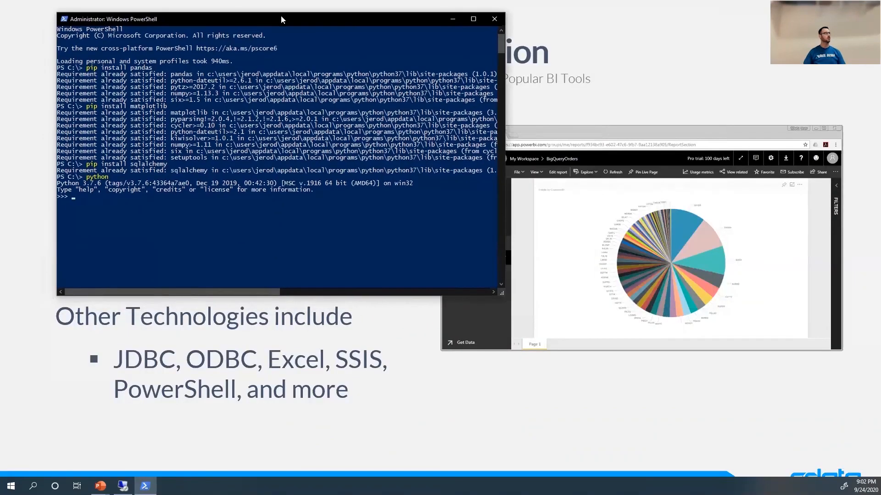
pyautogui.moveTo(502, 293); pyautogui.dragTo(857, 451)
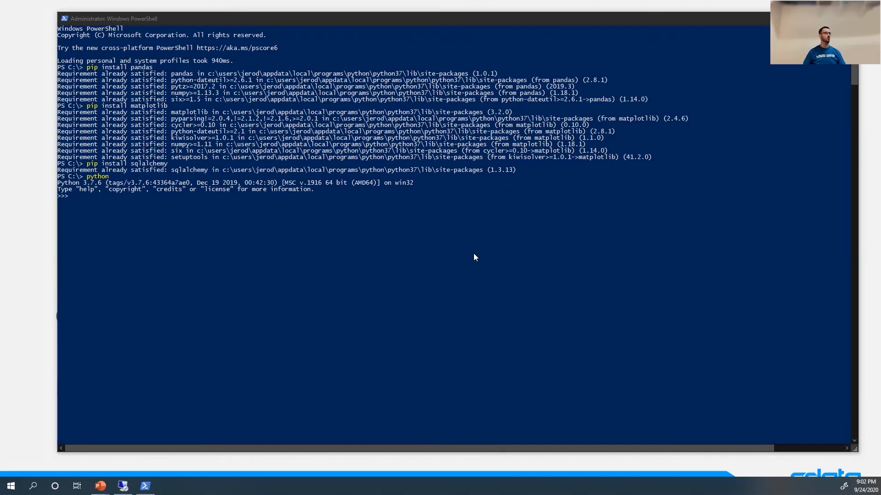
# - Import pandas, matplotlib.pyplot as plt, and create_engine from sqlalchemy
pyautogui.click(183, 210)
pyautogui.write('import pandas')
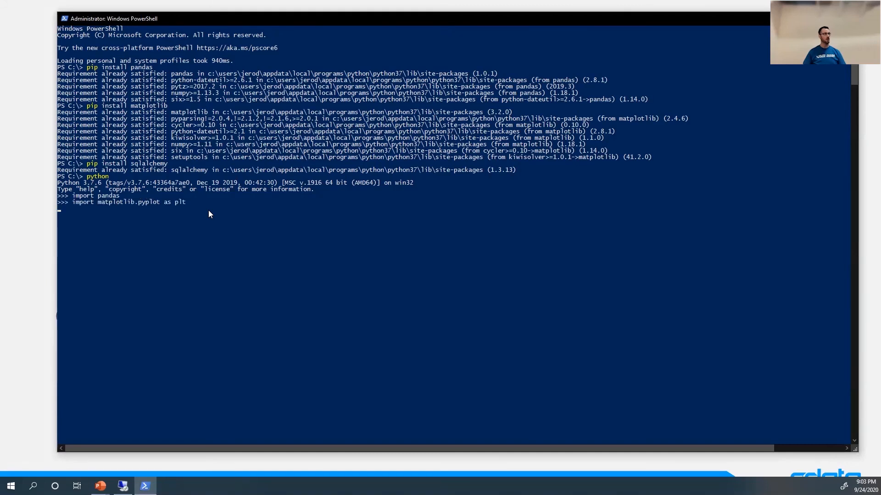
pyautogui.press('Return')
pyautogui.write('from sqlalchemy import create_engine')
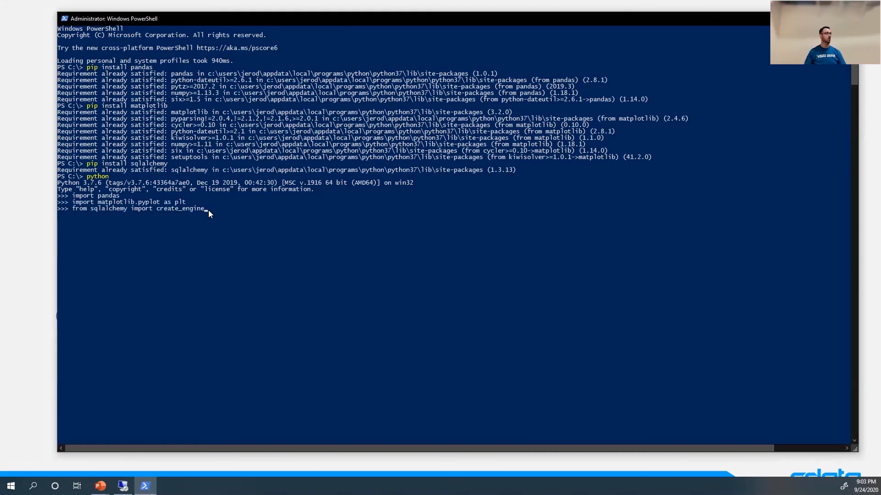
pyautogui.press('Return')
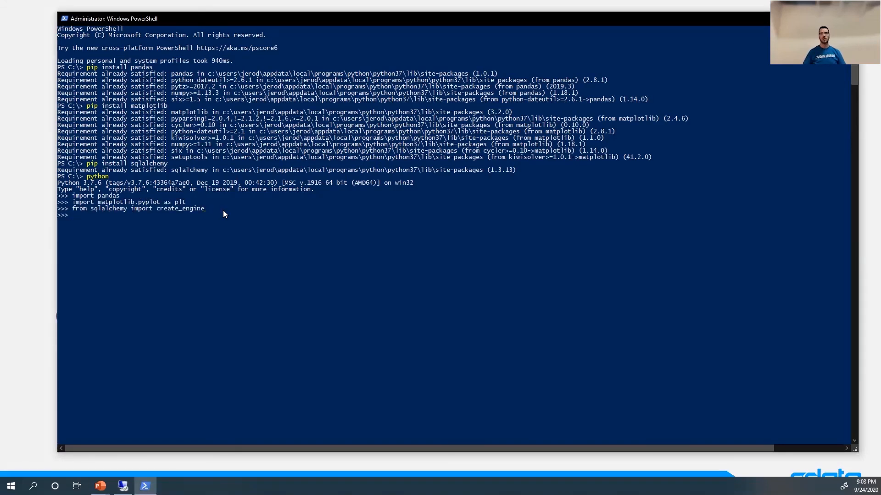
pyautogui.hotkey('alt', 'Tab')
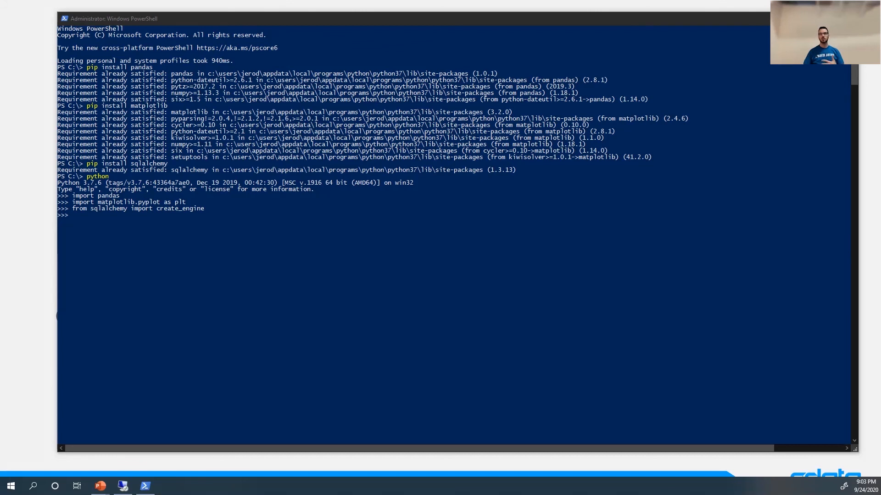
pyautogui.click(244, 241)
pyautogui.rightClick(244, 232)
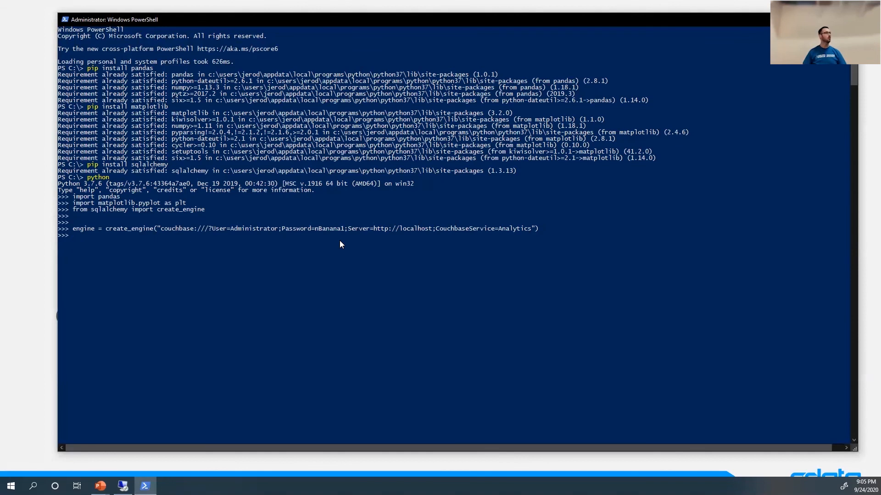
# - Load COUNT(name) AS num_beers and category from [Default.beer_sample_beer] into df with pandas.read_sql through engine, and print df
pyautogui.write('df = pandas.read_sql("SELECT COUNT(name) AS num_breweries, category FROM [Default.beer_sample_beer]", engine)')
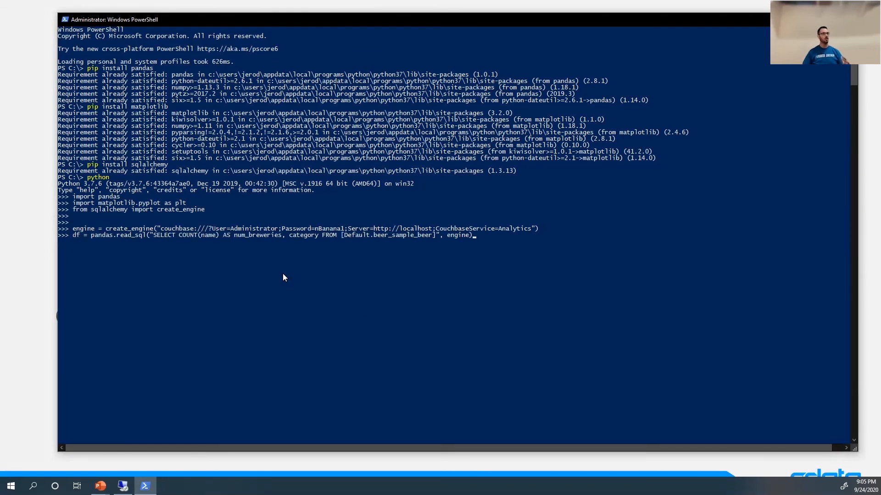
pyautogui.click(282, 234)
pyautogui.press('Escape')
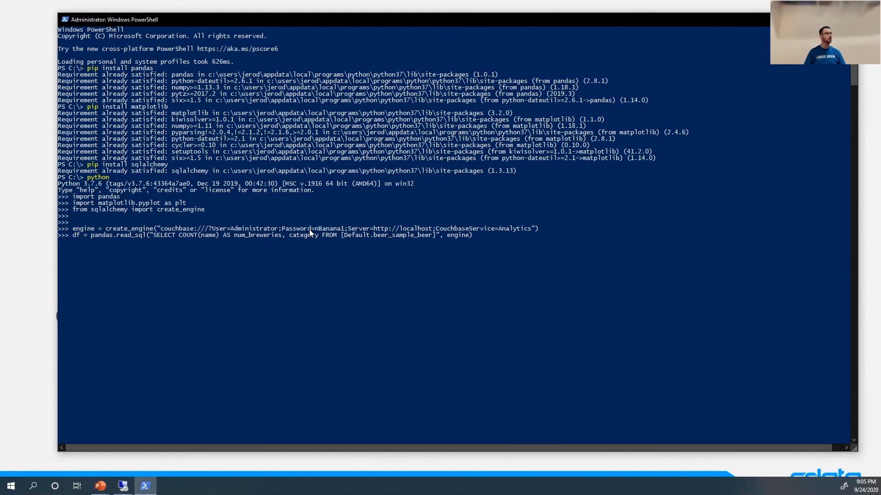
pyautogui.press('BackSpace')
pyautogui.press('BackSpace')
pyautogui.press('BackSpace')
pyautogui.press('BackSpace')
pyautogui.press('BackSpace')
pyautogui.press('BackSpace')
pyautogui.press('BackSpace')
pyautogui.press('BackSpace')
pyautogui.write('eers')
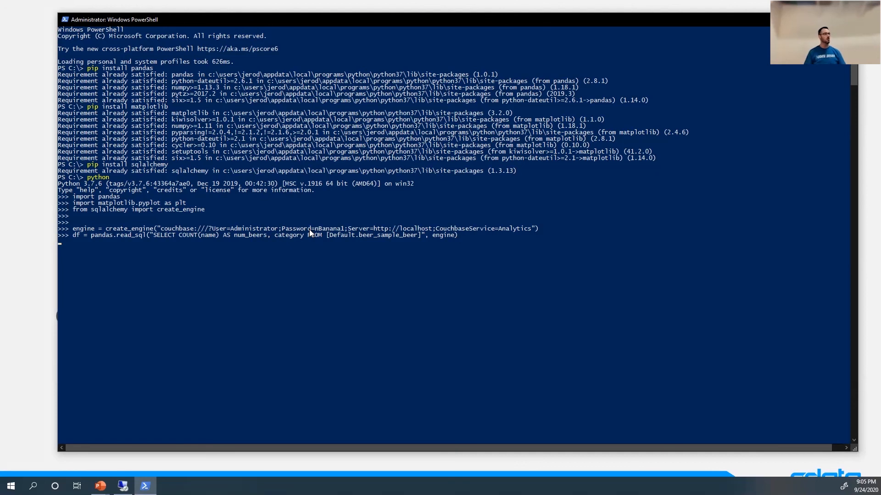
pyautogui.write('def')
pyautogui.press('Return')
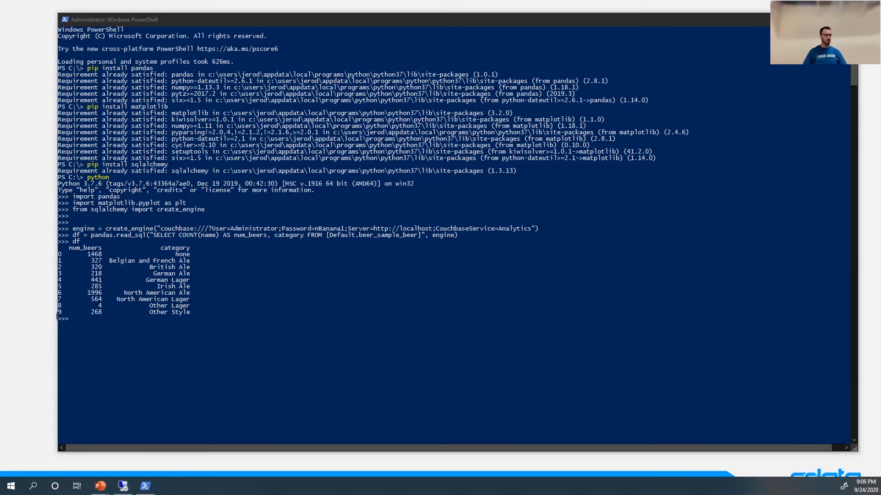
# - Try to plot df as a bar chart with "name" on x and "num_beers" on y
pyautogui.click(280, 315)
pyautogui.write('df.plot(kind="bar", x="name", y="num_beers")')
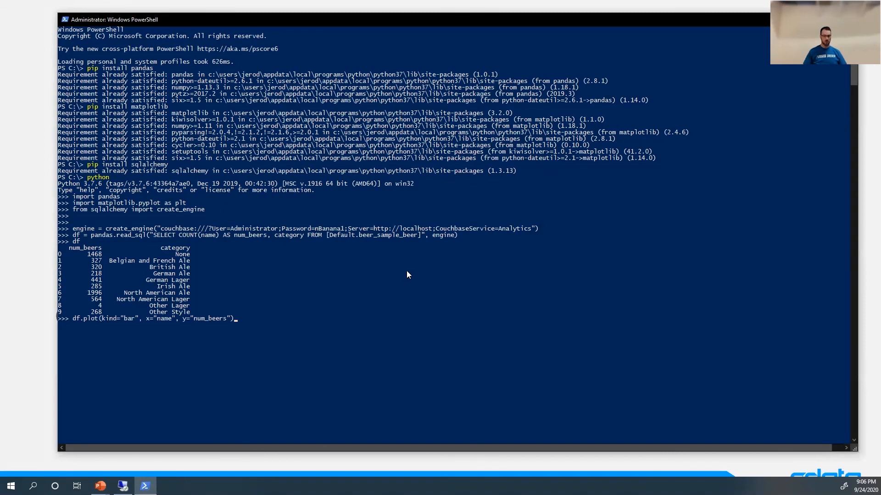
pyautogui.press('Return')
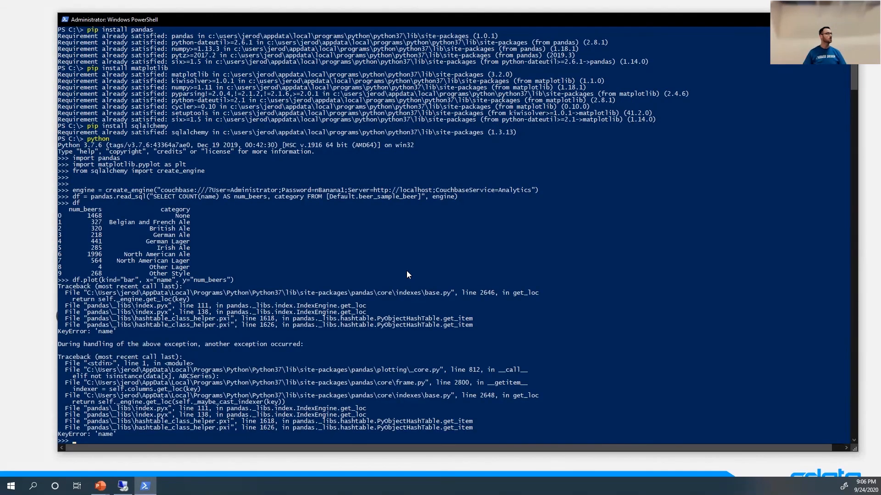
# - Rerun the df bar plot command with x set to "category" and y kept as "num_beers"
pyautogui.press('Up')
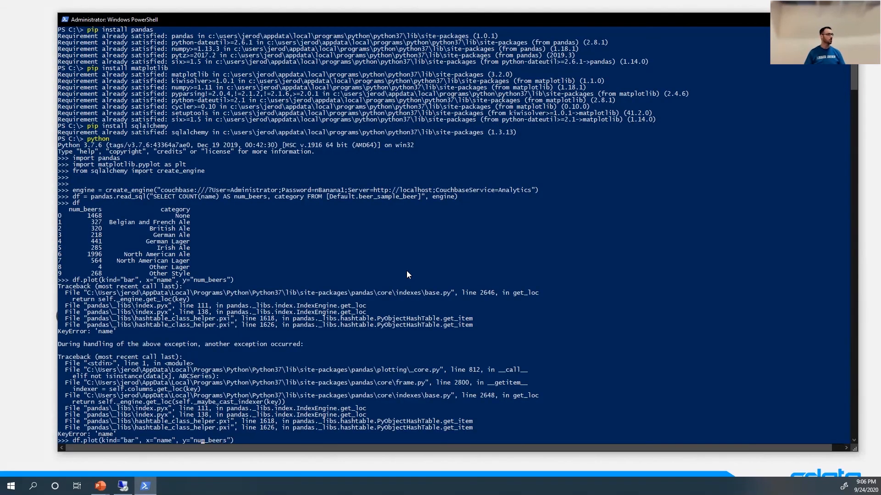
pyautogui.press('Left')
pyautogui.press('Left')
pyautogui.press('Left')
pyautogui.press('Left')
pyautogui.press('Left')
pyautogui.press('Left')
pyautogui.press('Left')
pyautogui.press('Left')
pyautogui.press('Left')
pyautogui.press('Left')
pyautogui.press('Left')
pyautogui.press('Left')
pyautogui.press('Left')
pyautogui.press('Left')
pyautogui.press('Left')
pyautogui.press('Left')
pyautogui.press('Left')
pyautogui.press('BackSpace')
pyautogui.press('BackSpace')
pyautogui.press('BackSpace')
pyautogui.press('BackSpace')
pyautogui.write('category')
pyautogui.press('Return')
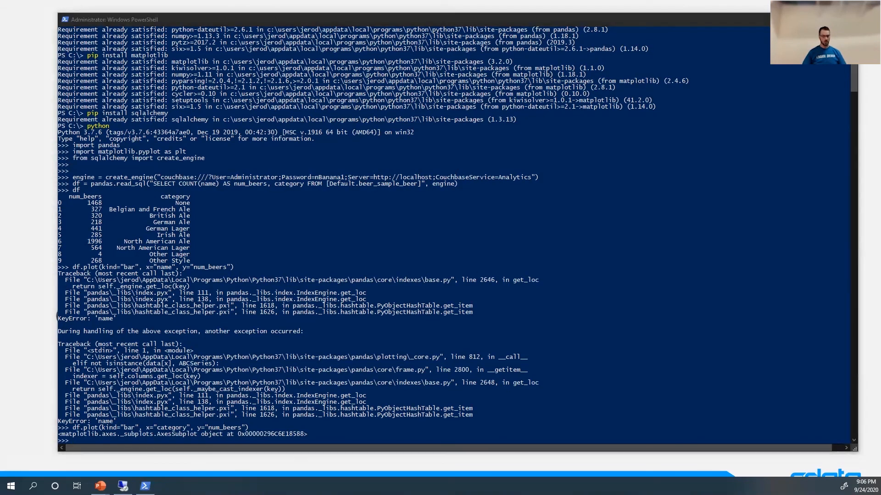
# - Display the bar chart with plt.show(), enlarge its figure window for viewing, and close it
pyautogui.click(112, 439)
pyautogui.write('plt.show()')
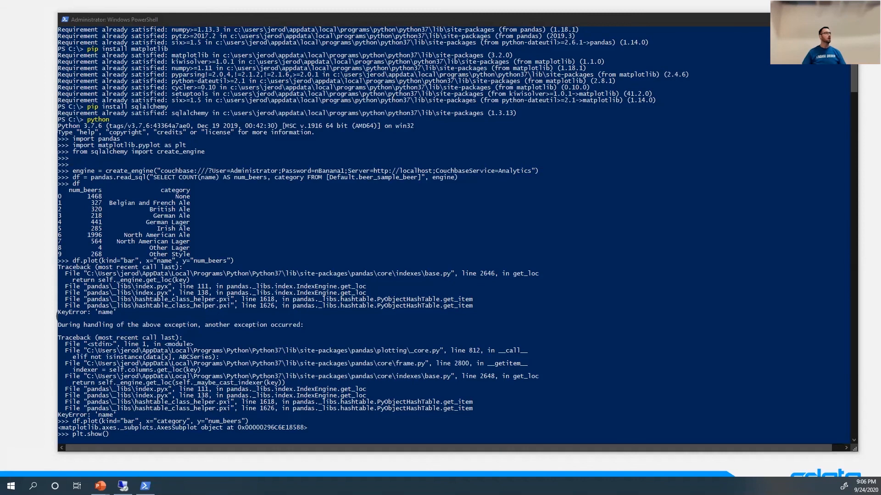
pyautogui.press('Return')
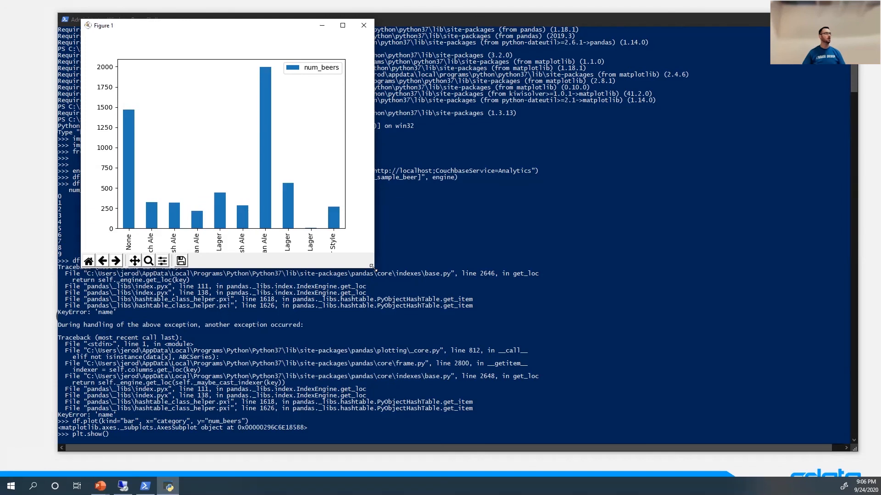
pyautogui.moveTo(372, 267); pyautogui.dragTo(415, 408)
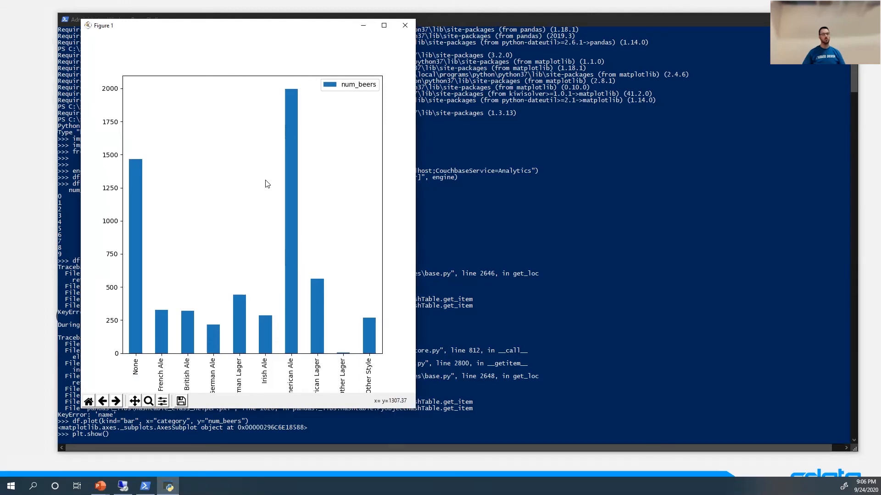
pyautogui.click(405, 25)
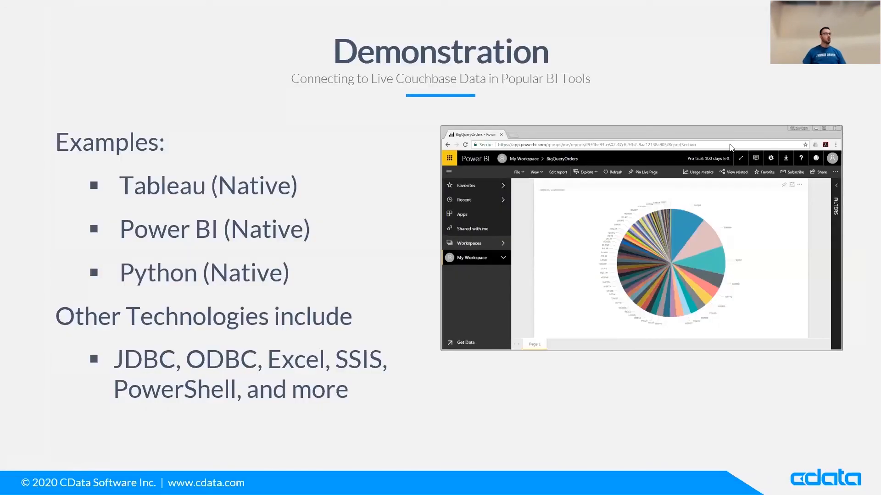